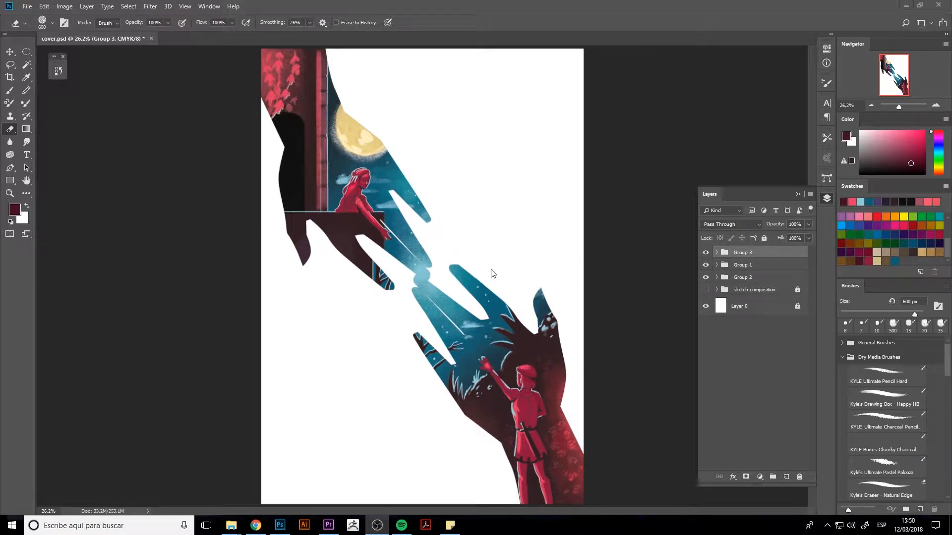
# Add a new empty layer above Group 3
pyautogui.click(784, 477)
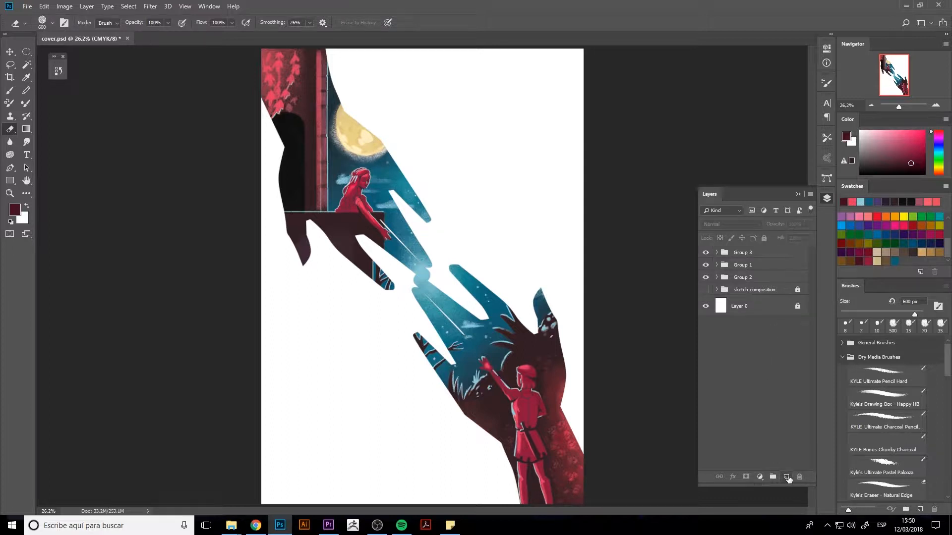
pyautogui.click(786, 477)
pyautogui.press('[')
pyautogui.press('[')
pyautogui.press('[')
pyautogui.press('[')
pyautogui.press('[')
pyautogui.press('[')
pyautogui.press('[')
pyautogui.press('[')
pyautogui.press('[')
pyautogui.press('[')
pyautogui.press('[')
pyautogui.press('[')
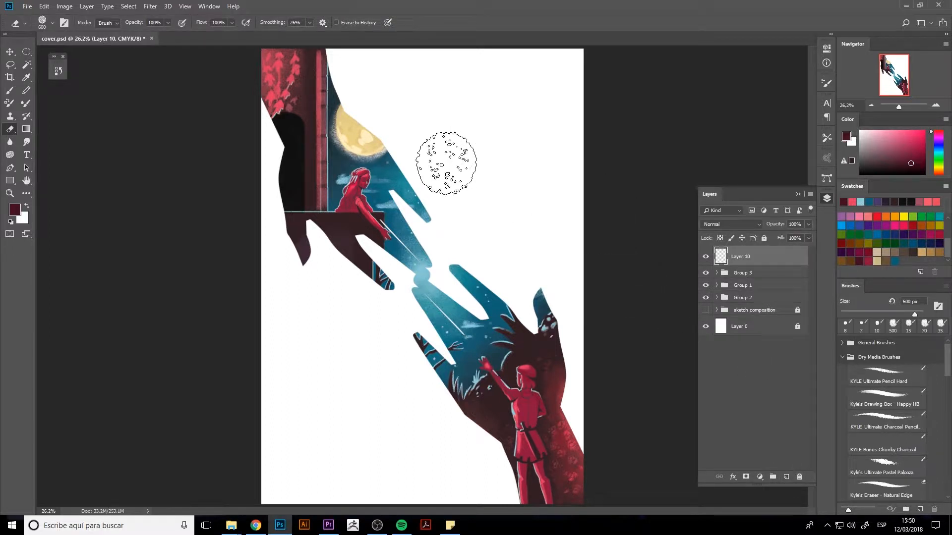
# Create a paragraph text box in the white area beside the moon and enter the title "Romeo & Juliet"
pyautogui.press('t')
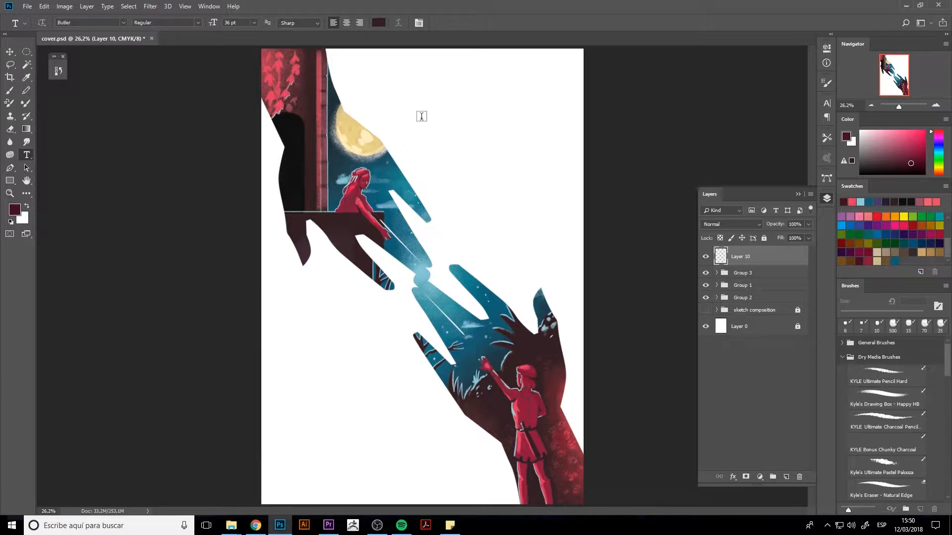
pyautogui.moveTo(388, 83); pyautogui.dragTo(575, 133)
pyautogui.write('Ro')
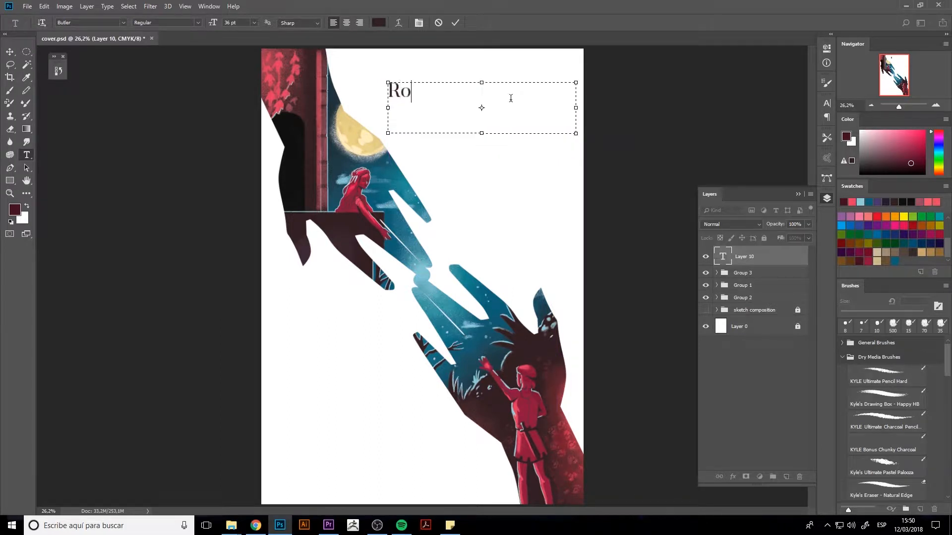
pyautogui.write('meo & Juliet')
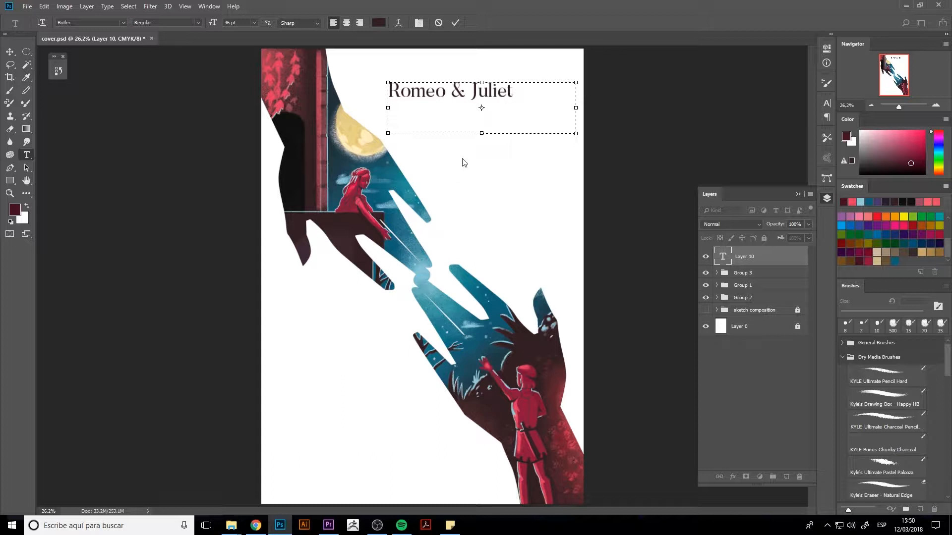
# Change the font of the whole title to Alegreya
pyautogui.hotkey('ctrl', 'a')
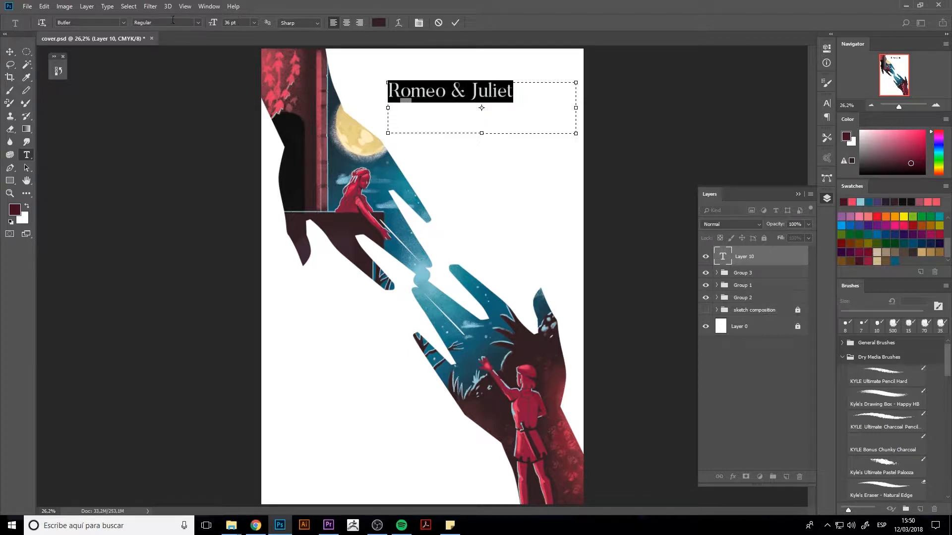
pyautogui.click(123, 22)
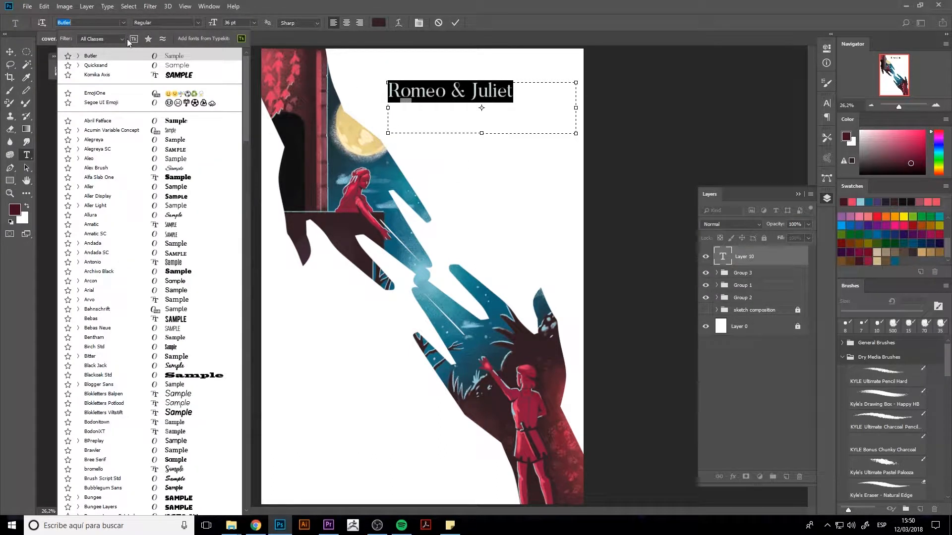
pyautogui.press('Down')
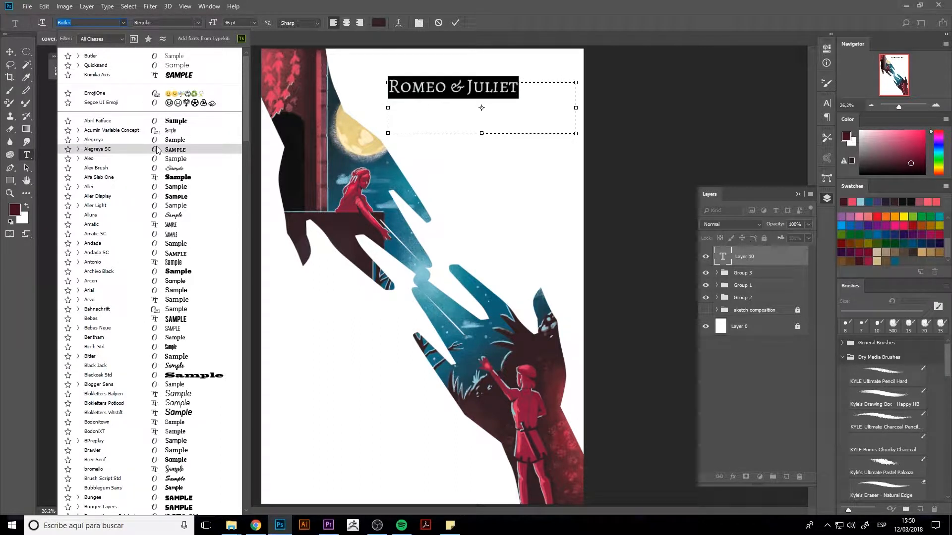
pyautogui.click(158, 147)
pyautogui.click(441, 107)
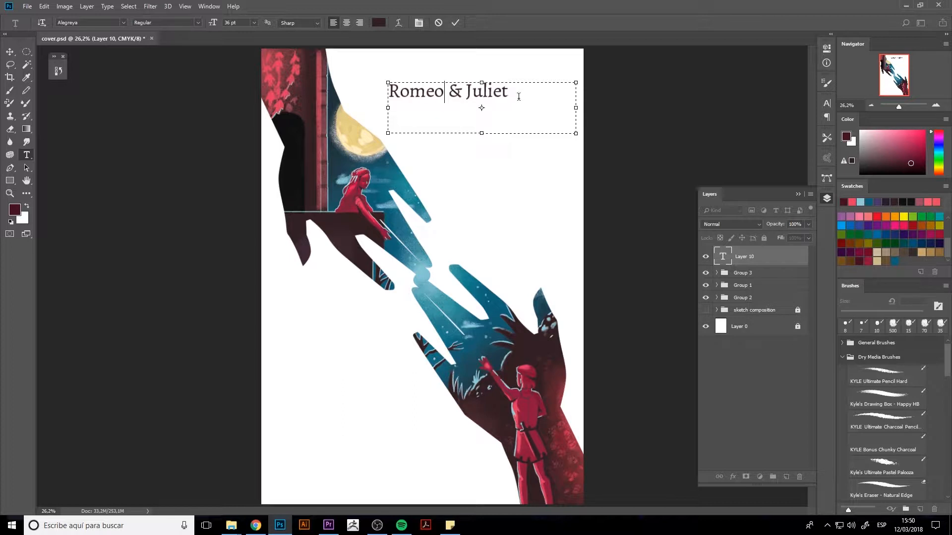
# Change the font of the whole title to Alegreya SC
pyautogui.moveTo(518, 96); pyautogui.dragTo(369, 89)
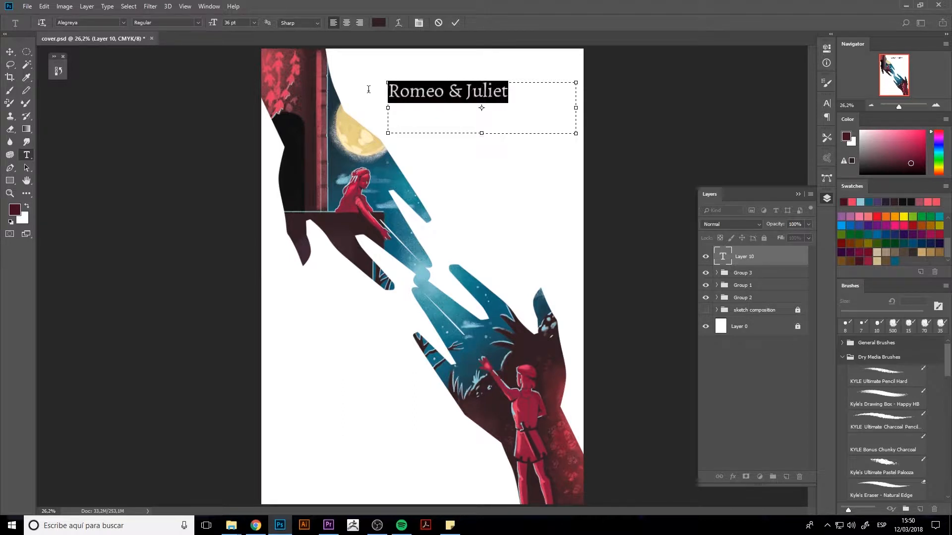
pyautogui.click(123, 22)
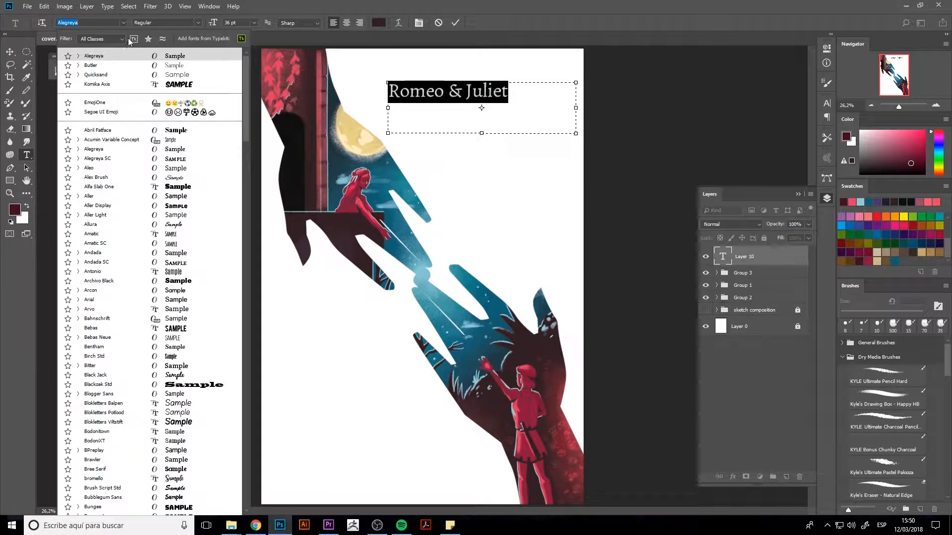
pyautogui.click(174, 160)
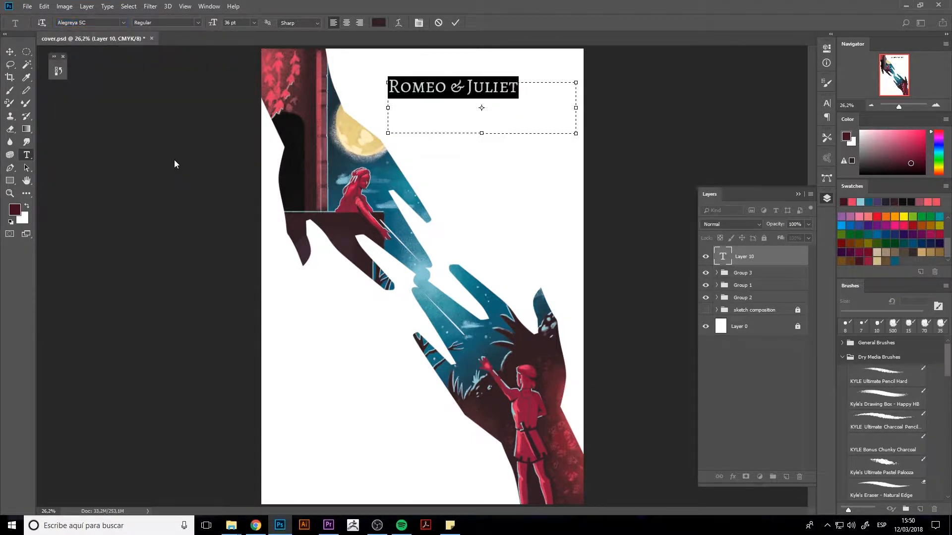
pyautogui.click(473, 107)
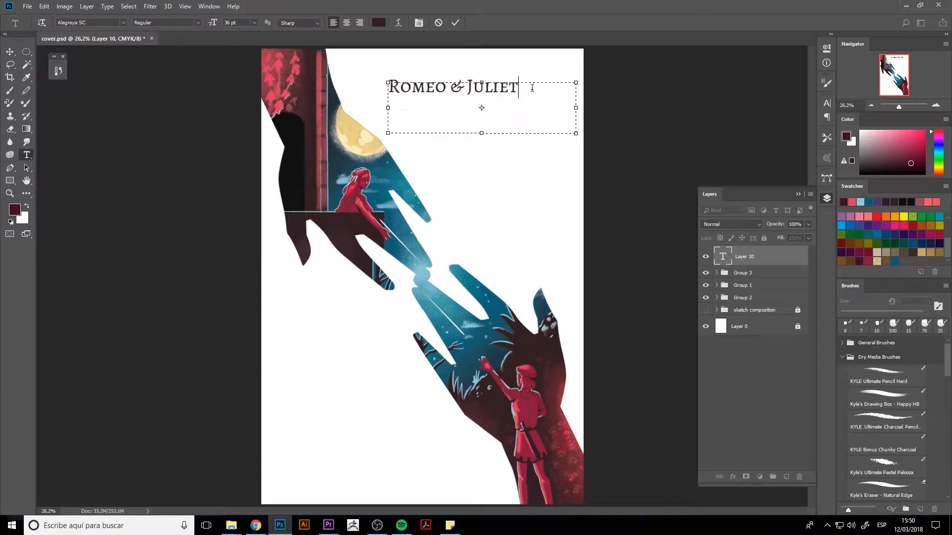
# Set the title's font size to 60 pt and extend its text box downward so both lines fit
pyautogui.moveTo(532, 88); pyautogui.dragTo(331, 68)
pyautogui.click(254, 23)
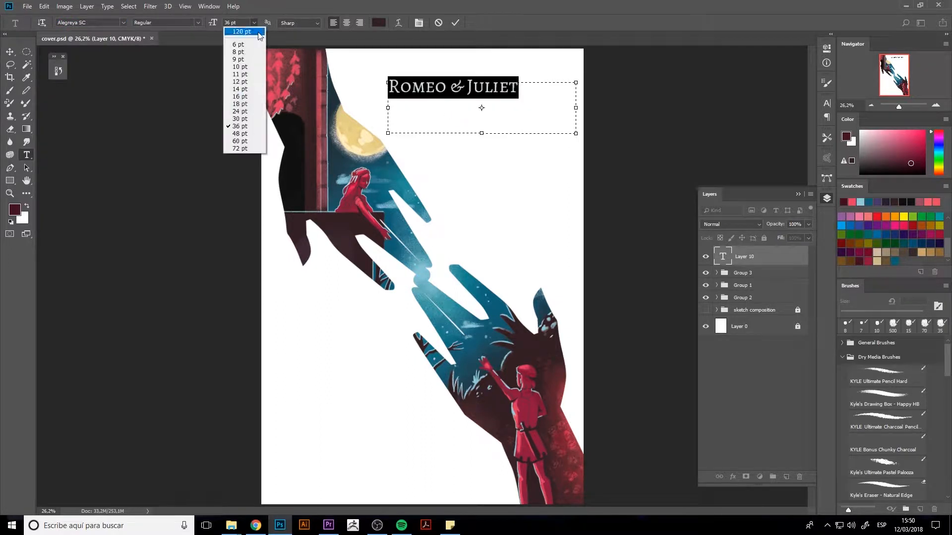
pyautogui.click(242, 133)
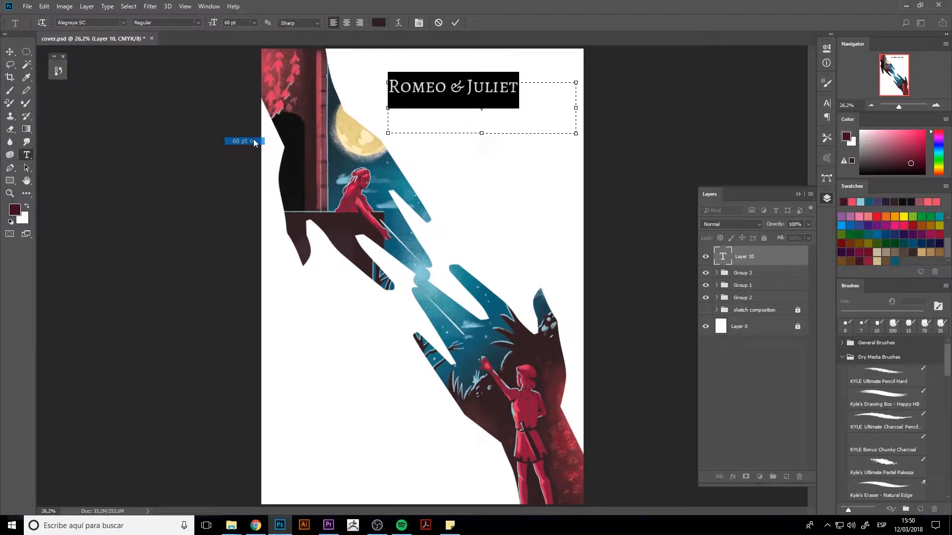
pyautogui.moveTo(482, 134); pyautogui.dragTo(481, 198)
pyautogui.click(492, 92)
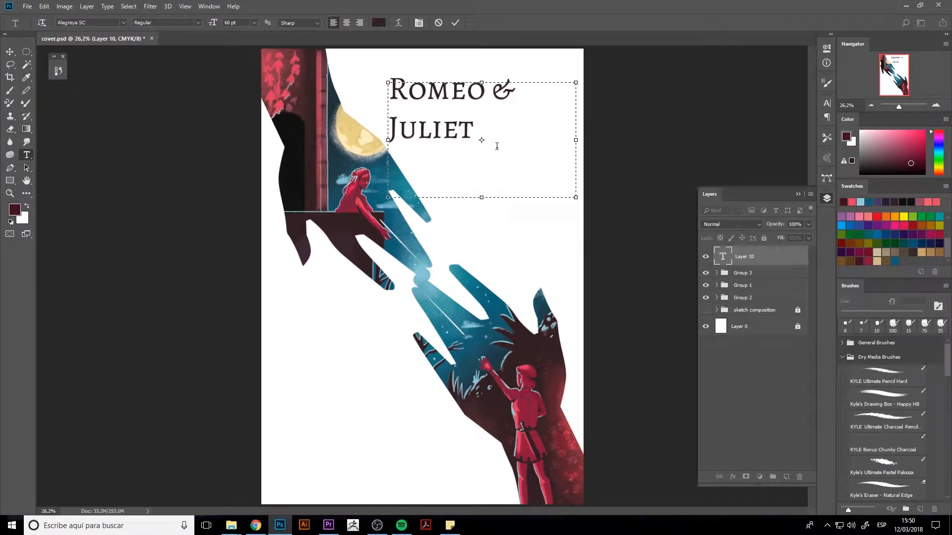
# Right-align the title text and move it slightly inward from the cover's right edge
pyautogui.hotkey('ctrl', 'a')
pyautogui.click(359, 23)
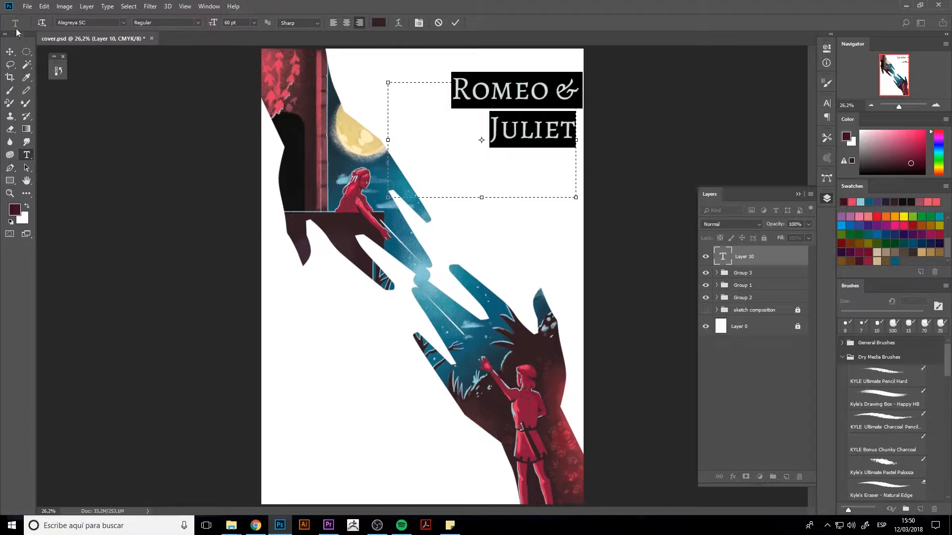
pyautogui.click(9, 51)
pyautogui.moveTo(527, 103); pyautogui.dragTo(509, 101)
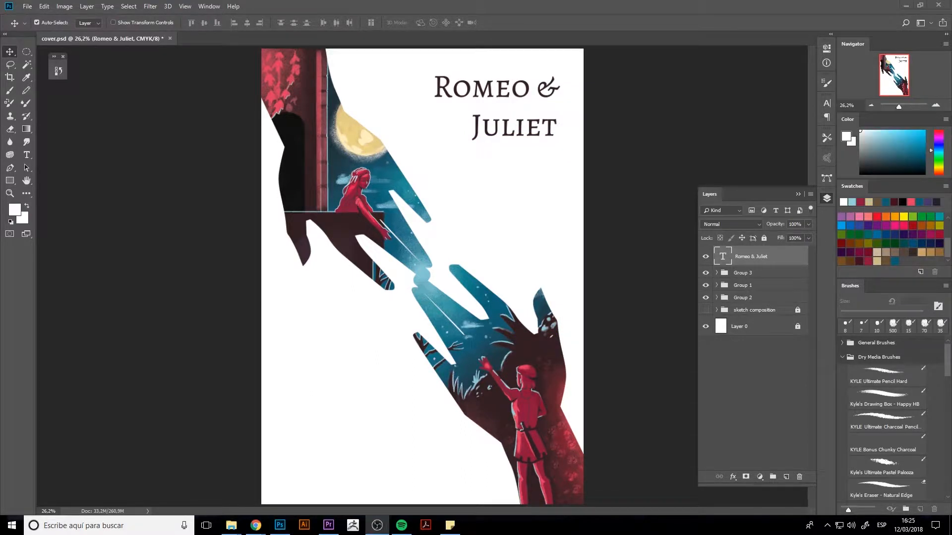
pyautogui.click(534, 118)
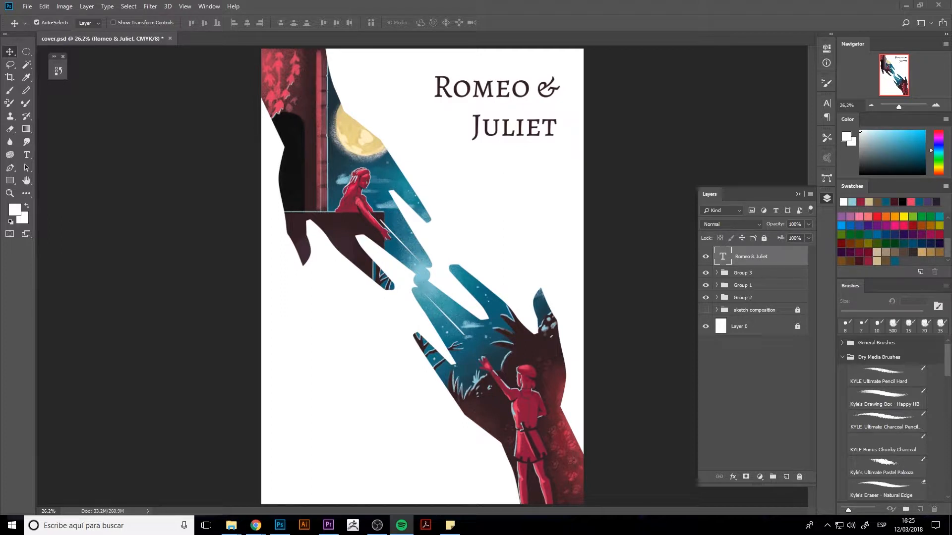
pyautogui.click(357, 304)
pyautogui.click(487, 126)
pyautogui.doubleClick(723, 256)
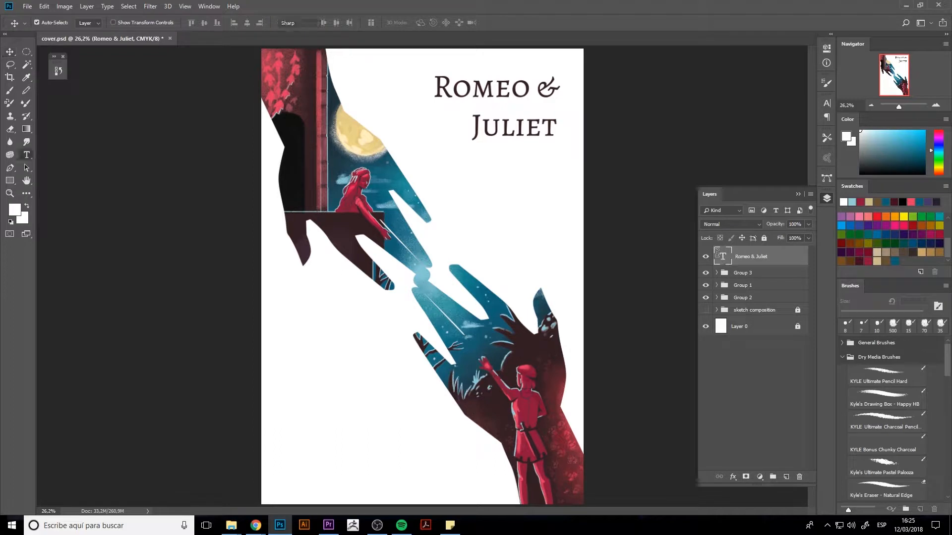
pyautogui.click(499, 107)
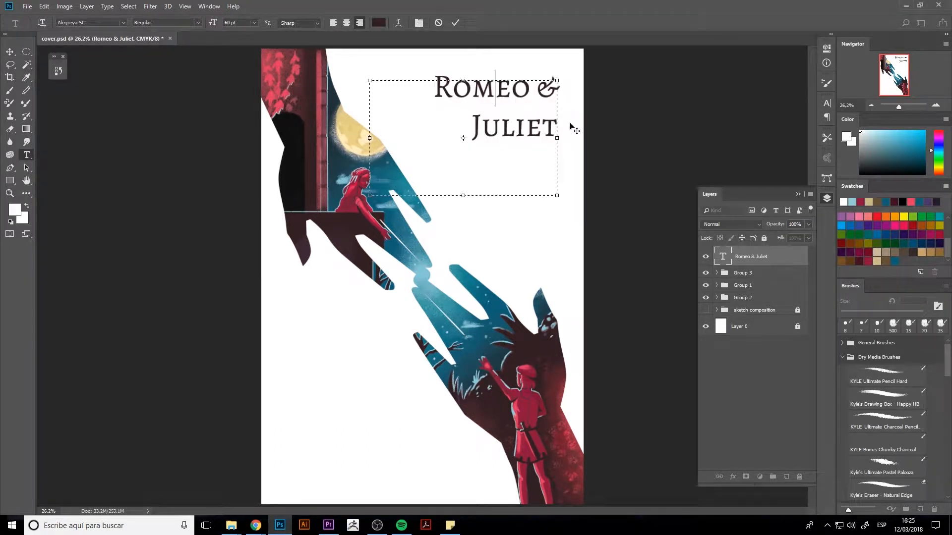
pyautogui.moveTo(430, 83); pyautogui.dragTo(539, 136)
pyautogui.click(551, 138)
pyautogui.click(9, 52)
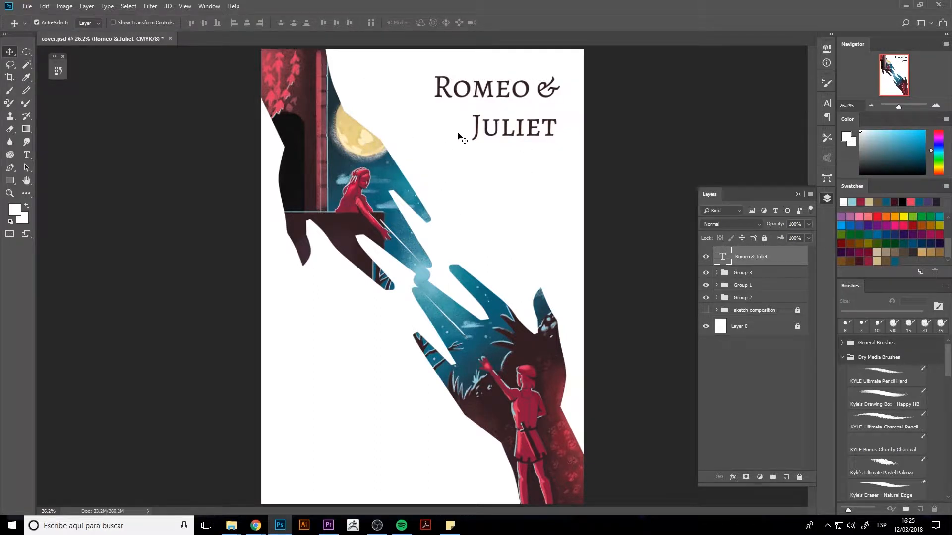
# Set the font size of the whole title to 72 pt
pyautogui.doubleClick(722, 256)
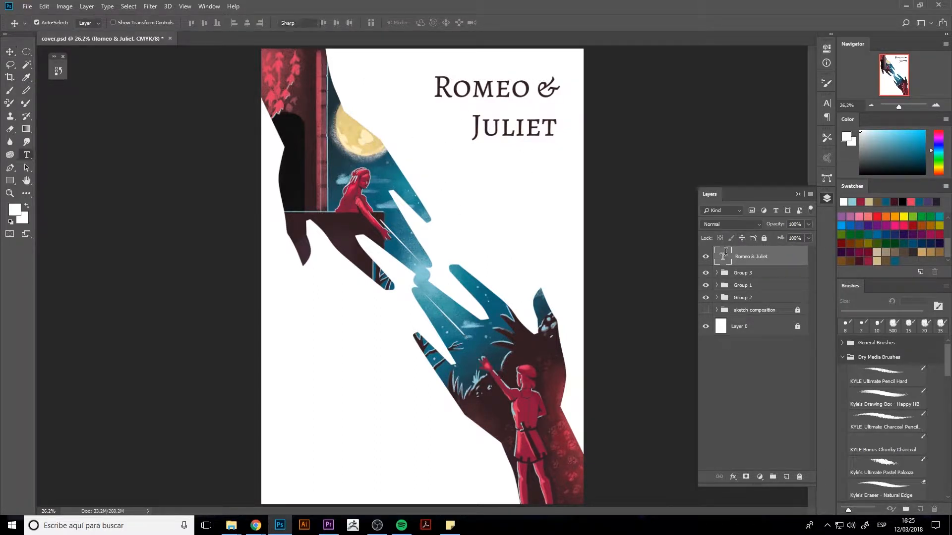
pyautogui.click(253, 23)
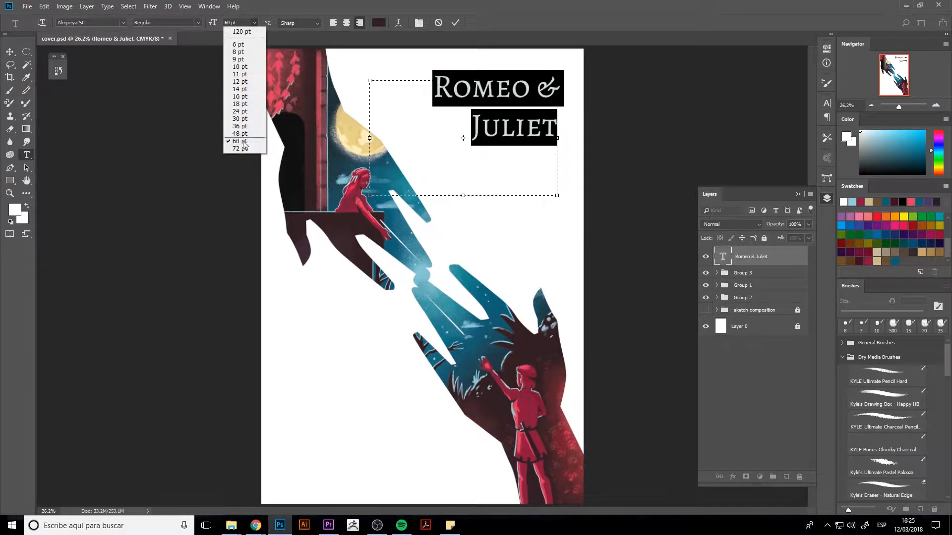
pyautogui.click(242, 149)
pyautogui.click(10, 52)
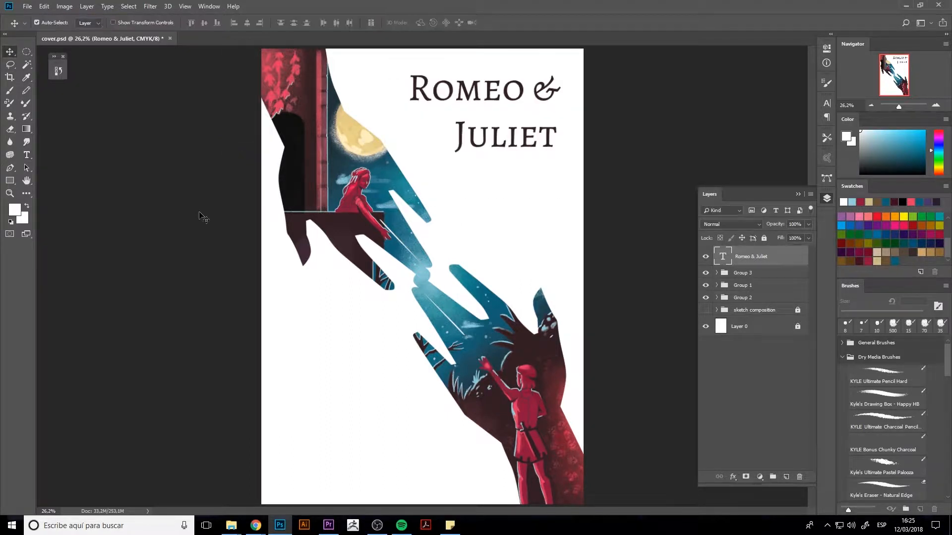
# Try leading values of 6, 30, 60 and 36 pt on the two-line title
pyautogui.click(545, 135)
pyautogui.click(827, 104)
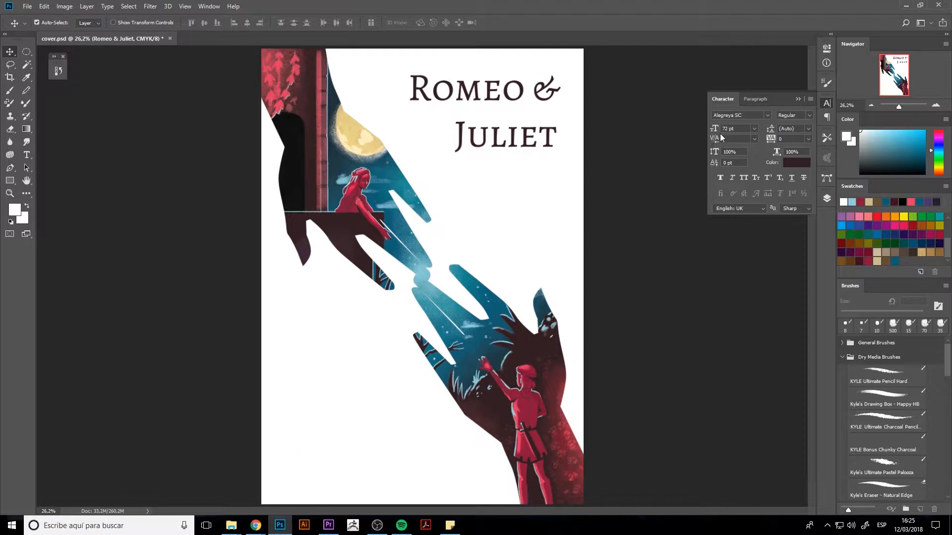
pyautogui.click(808, 130)
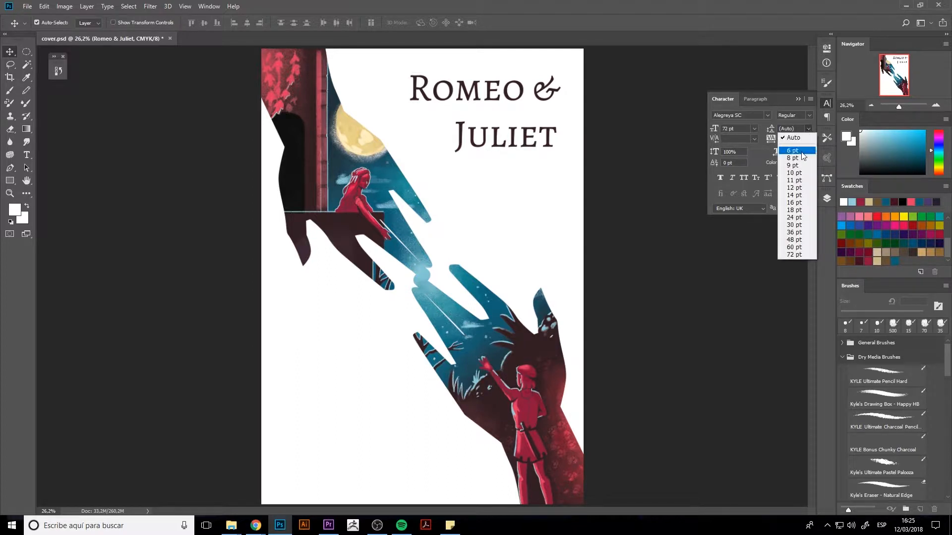
pyautogui.click(795, 151)
pyautogui.click(808, 129)
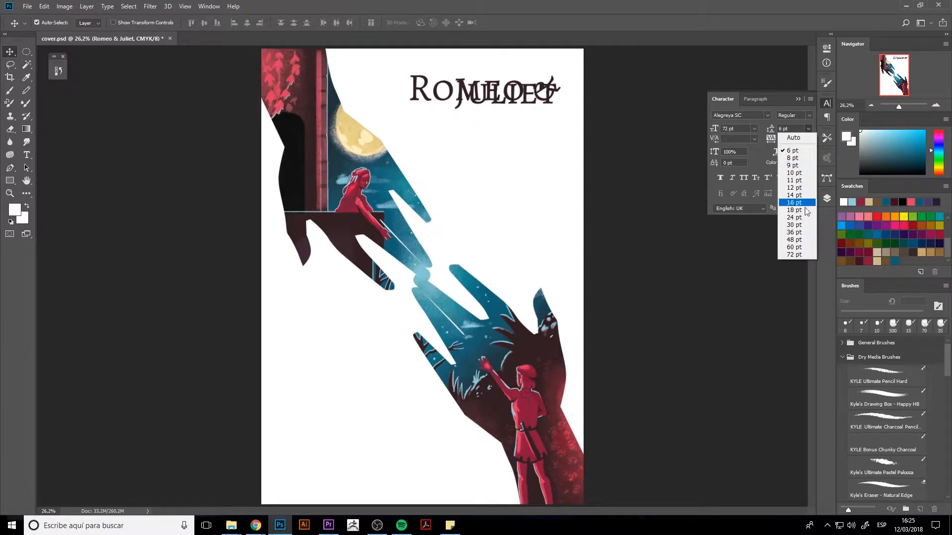
pyautogui.click(789, 221)
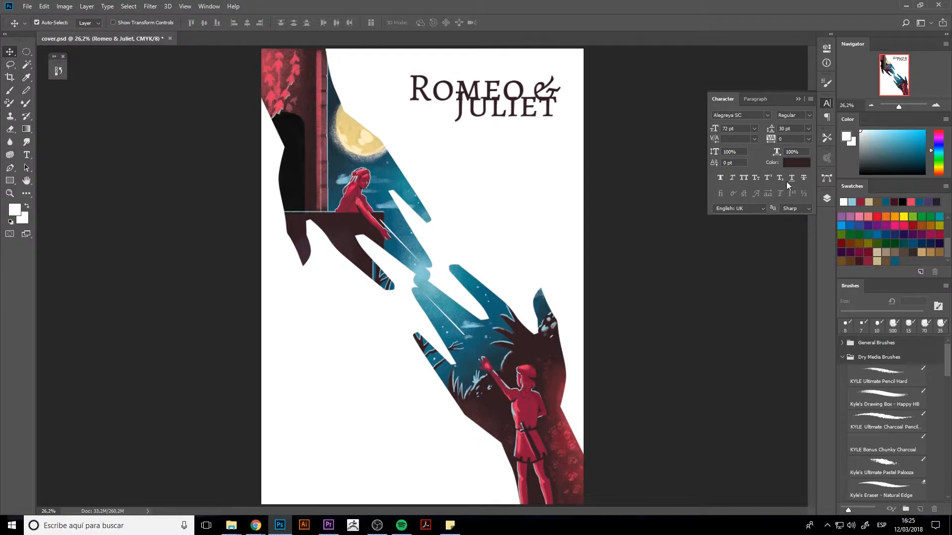
pyautogui.click(808, 129)
pyautogui.click(794, 246)
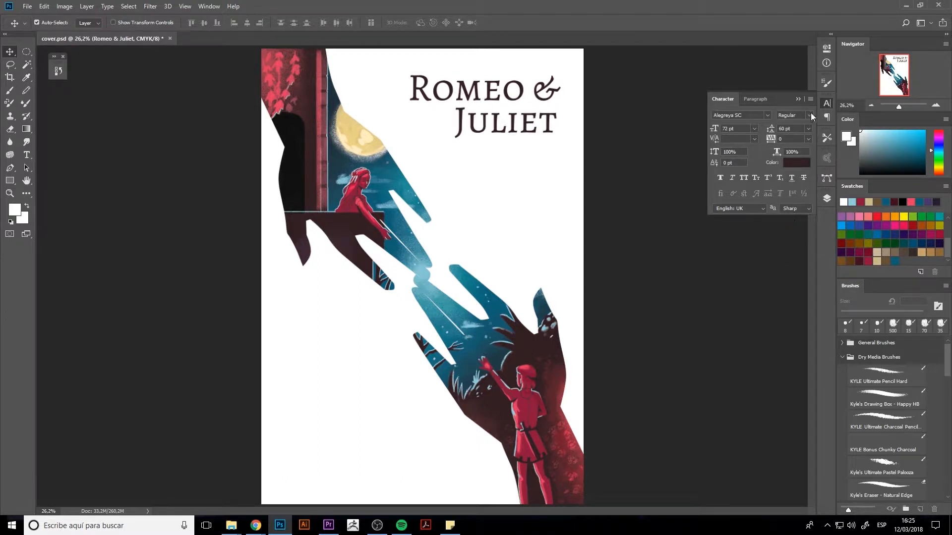
pyautogui.click(808, 129)
pyautogui.click(794, 232)
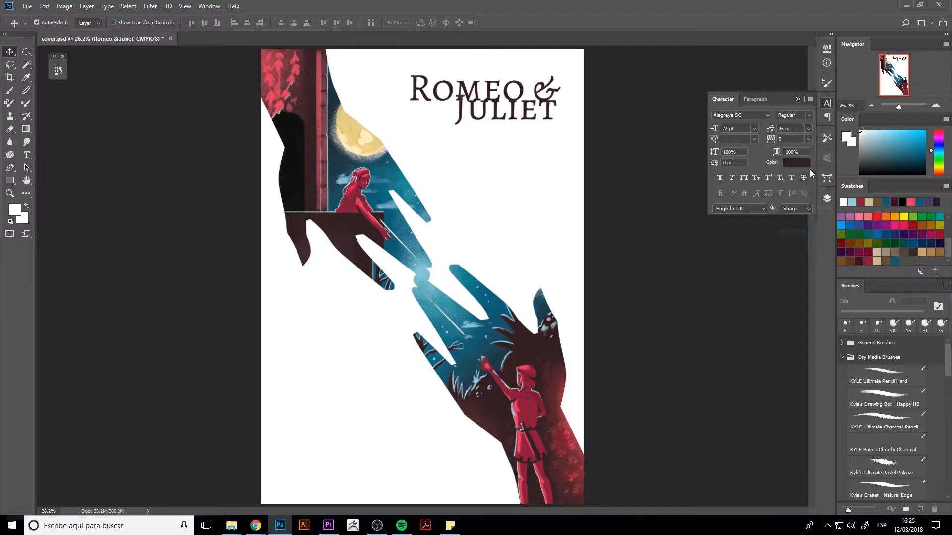
# Set the title's leading to 48 pt and deselect the text layer
pyautogui.click(808, 128)
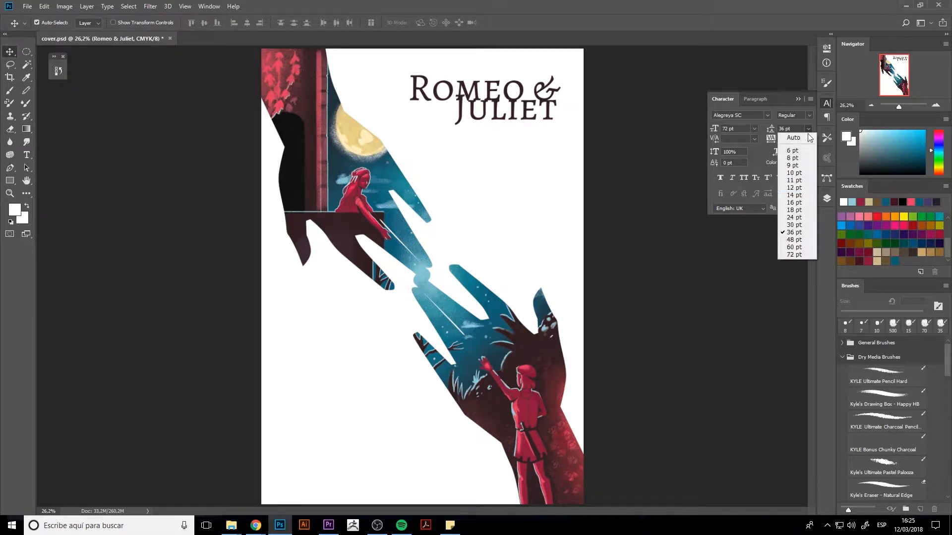
pyautogui.click(794, 239)
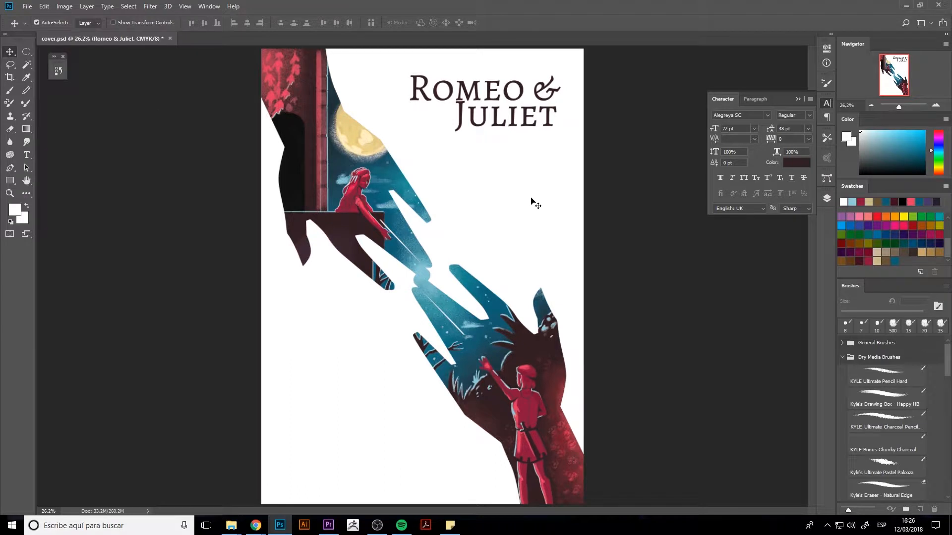
pyautogui.click(533, 205)
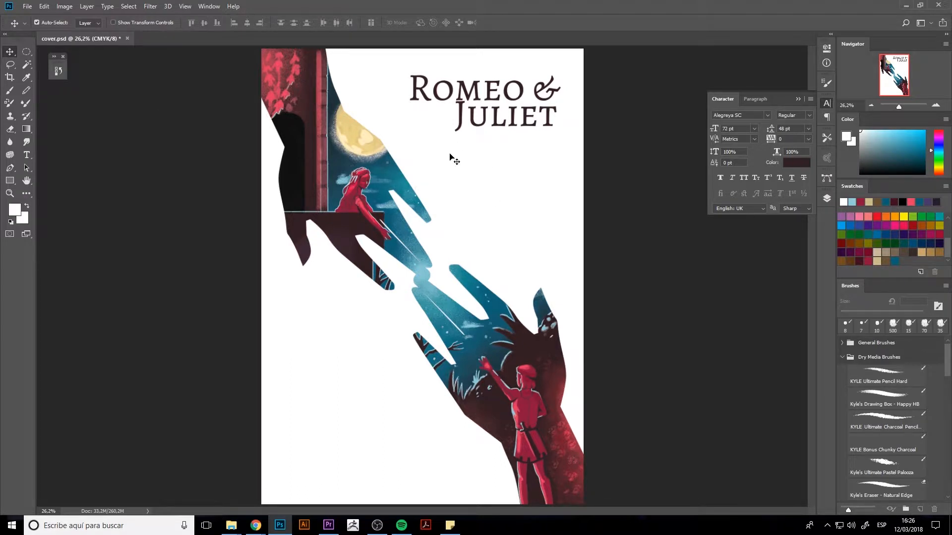
# Browse the font list for the whole "Romeo & Juliet" title and change its font to Great Vibes
pyautogui.click(27, 155)
pyautogui.click(404, 85)
pyautogui.hotkey('ctrl', 'a')
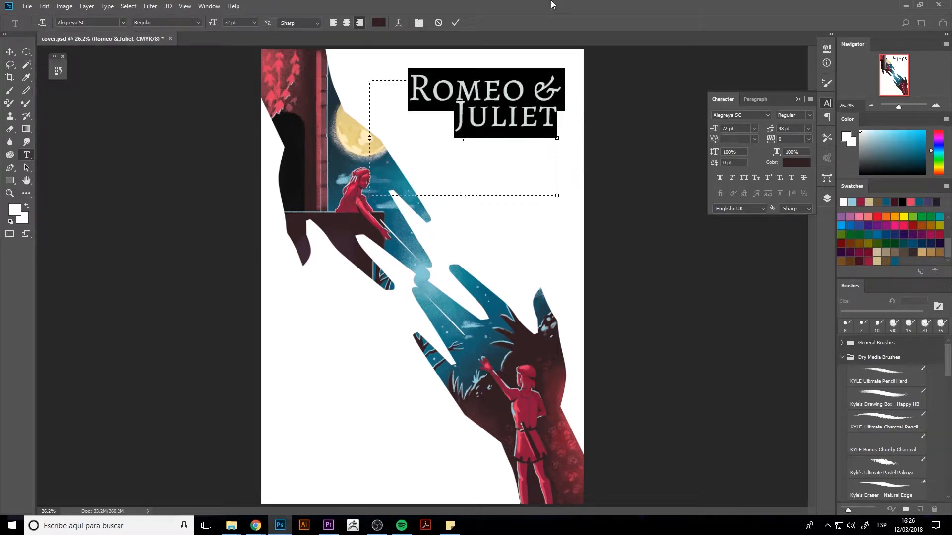
pyautogui.click(121, 23)
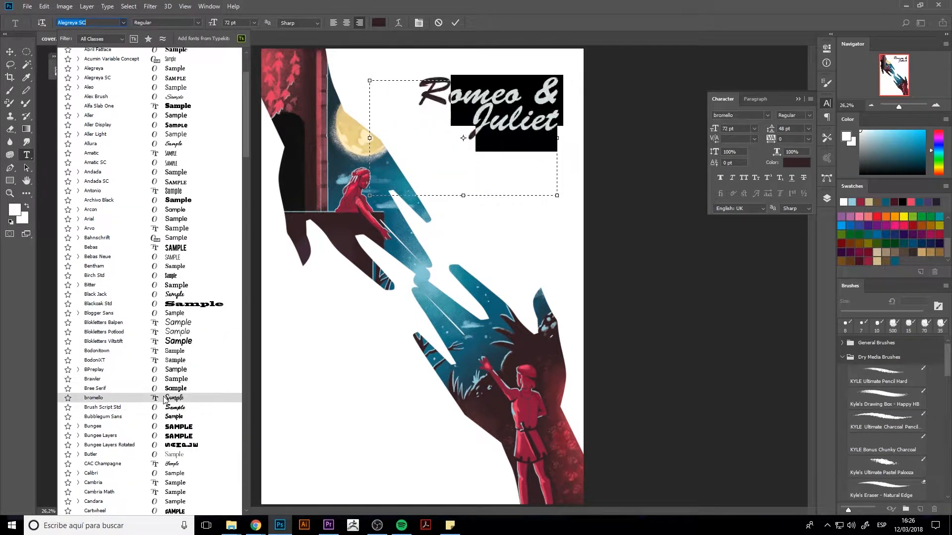
pyautogui.scroll(-2, 165, 409)
pyautogui.scroll(-1, 165, 411)
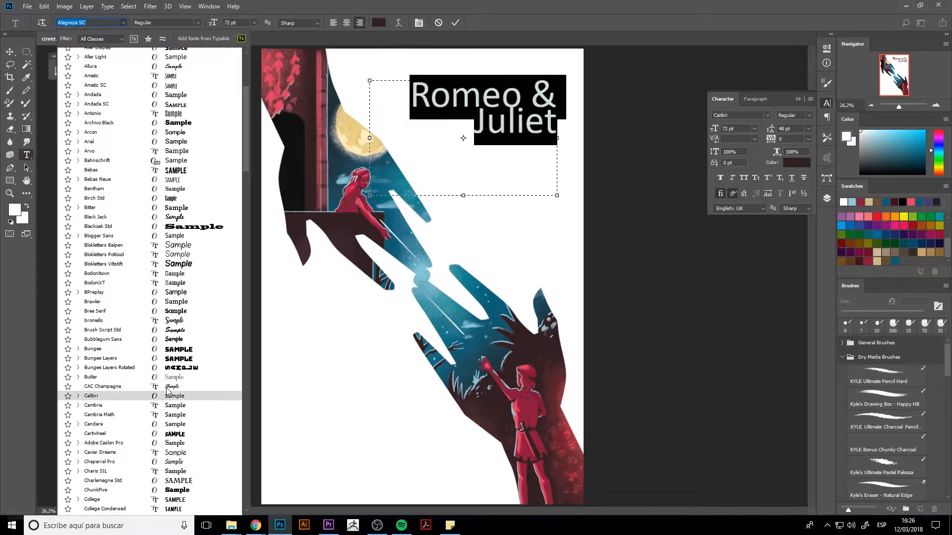
pyautogui.scroll(-2, 173, 378)
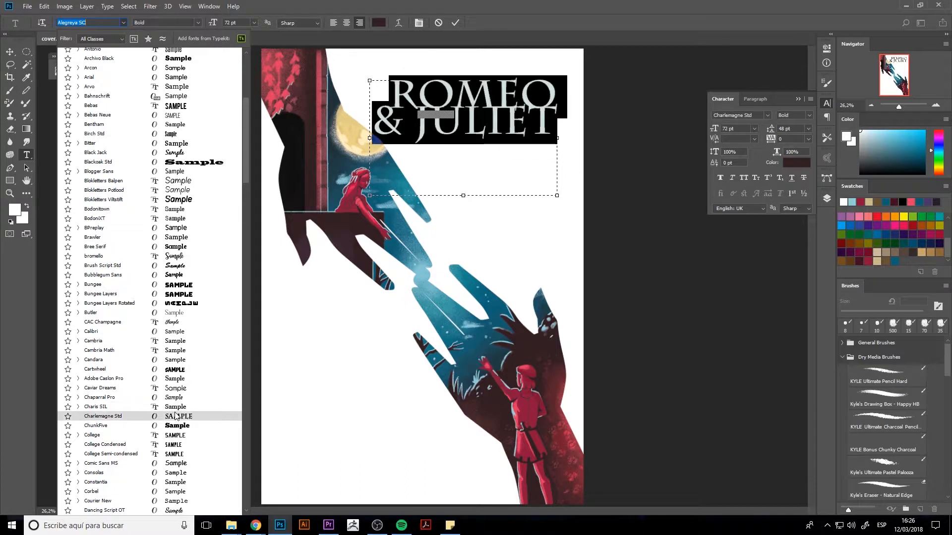
pyautogui.scroll(-1, 175, 417)
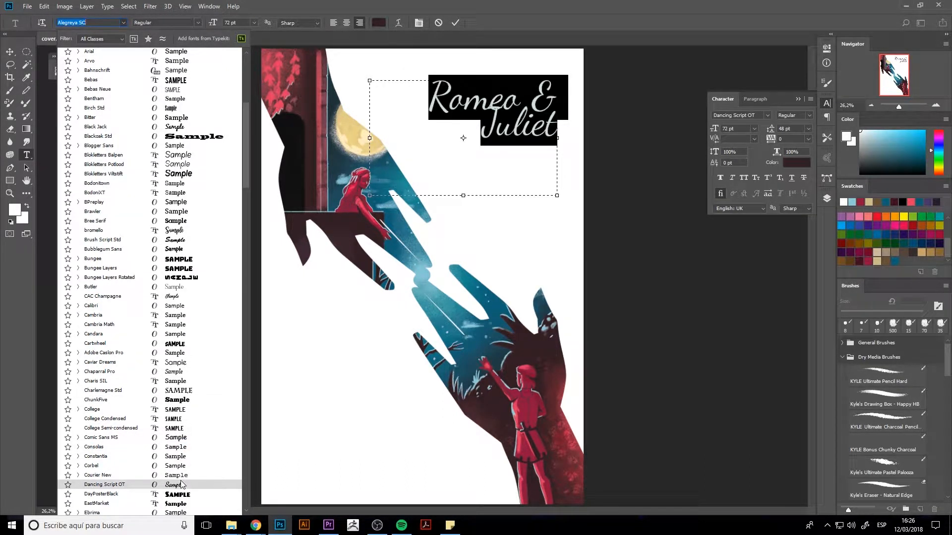
pyautogui.scroll(-2, 181, 485)
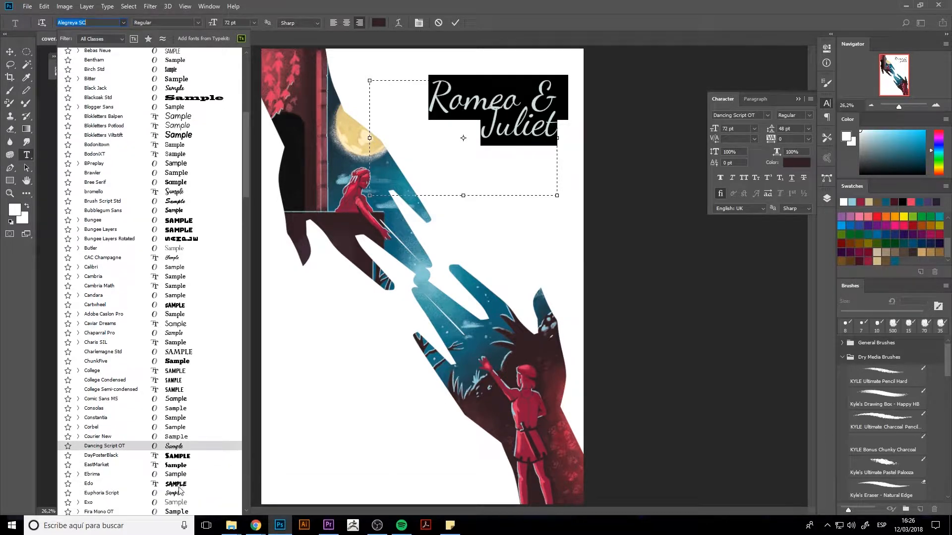
pyautogui.scroll(-1, 180, 501)
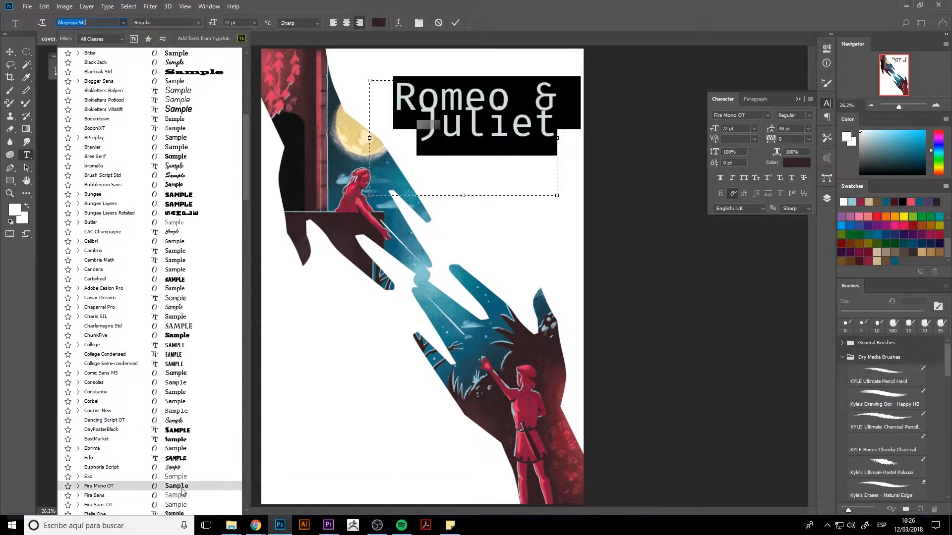
pyautogui.scroll(-4, 182, 493)
pyautogui.scroll(-5, 181, 491)
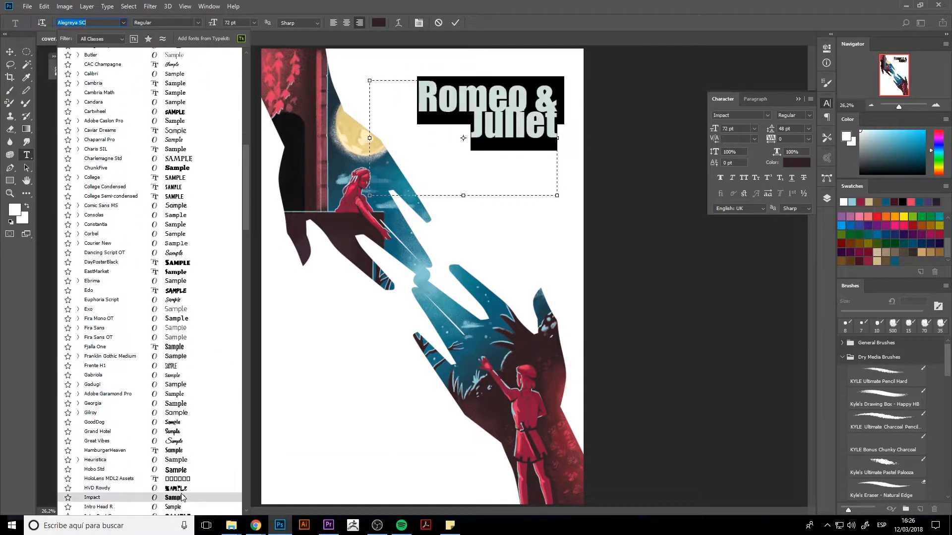
pyautogui.click(184, 441)
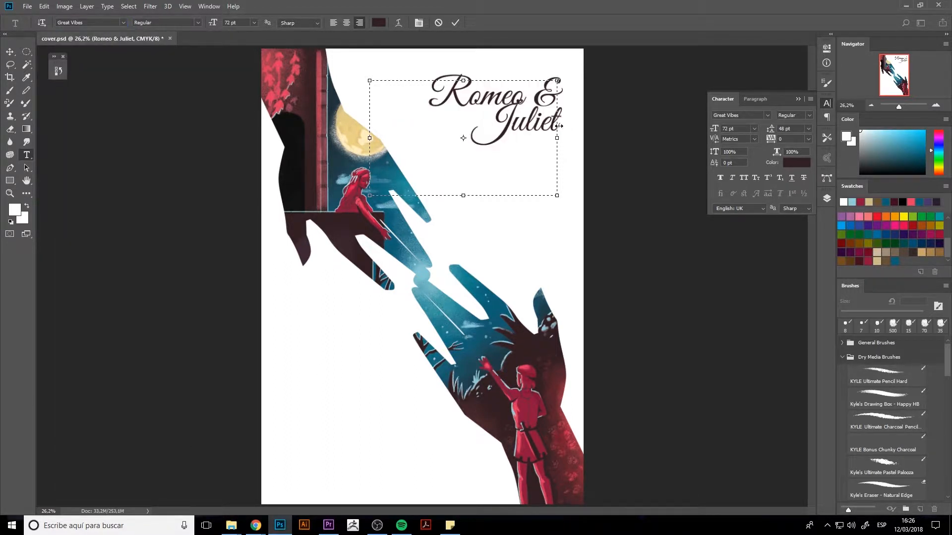
# Set the leading of the title's "Juliet" line to 72 pt and commit the text edit
pyautogui.moveTo(558, 122); pyautogui.dragTo(418, 81)
pyautogui.hotkey('ctrl', 'z')
pyautogui.click(549, 122)
pyautogui.doubleClick(549, 121)
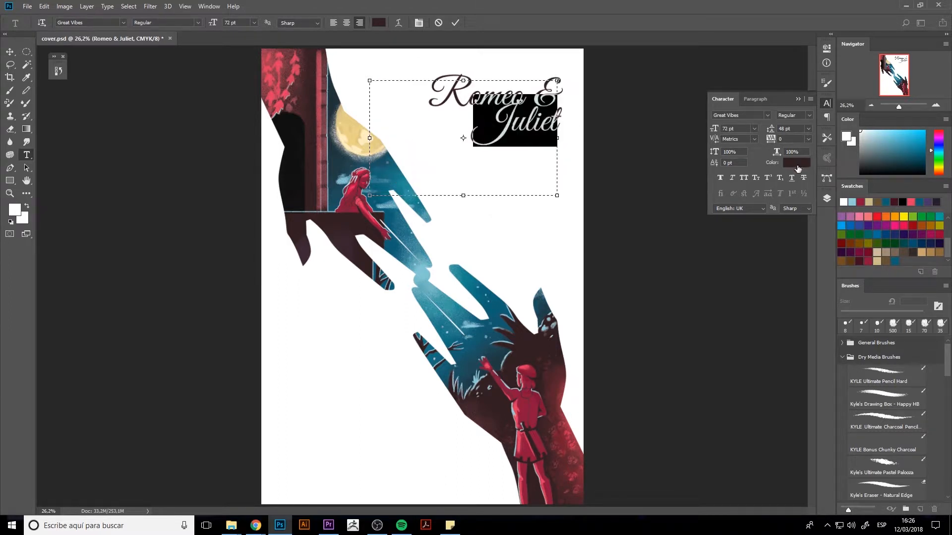
pyautogui.click(808, 129)
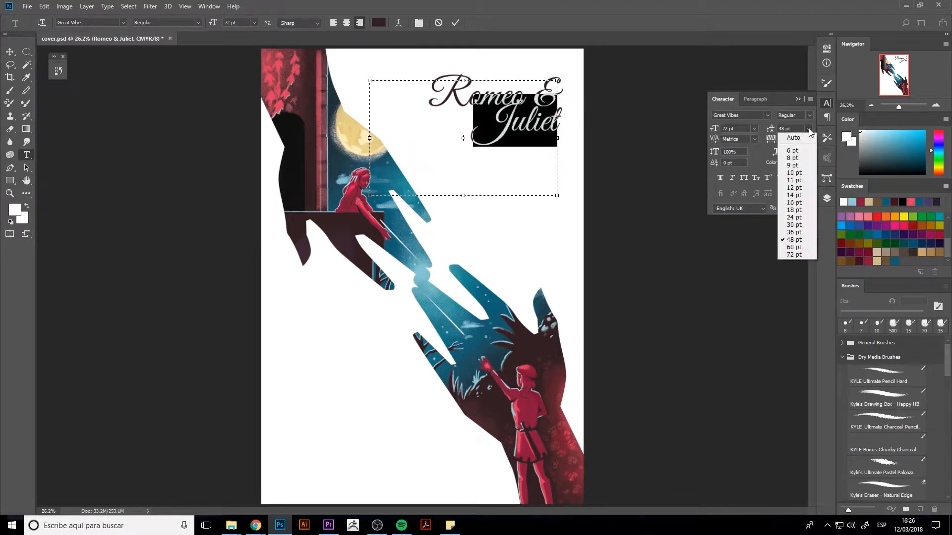
pyautogui.click(803, 255)
pyautogui.click(425, 134)
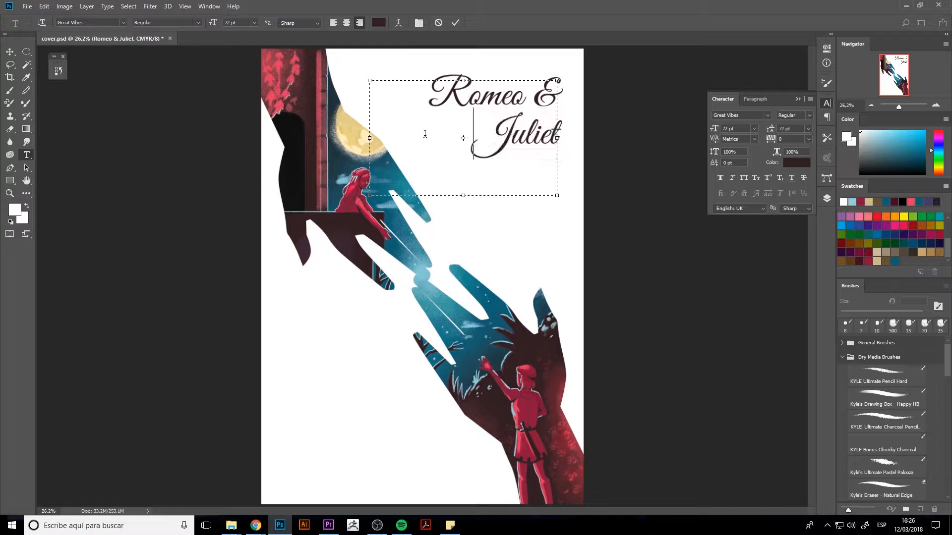
pyautogui.click(10, 51)
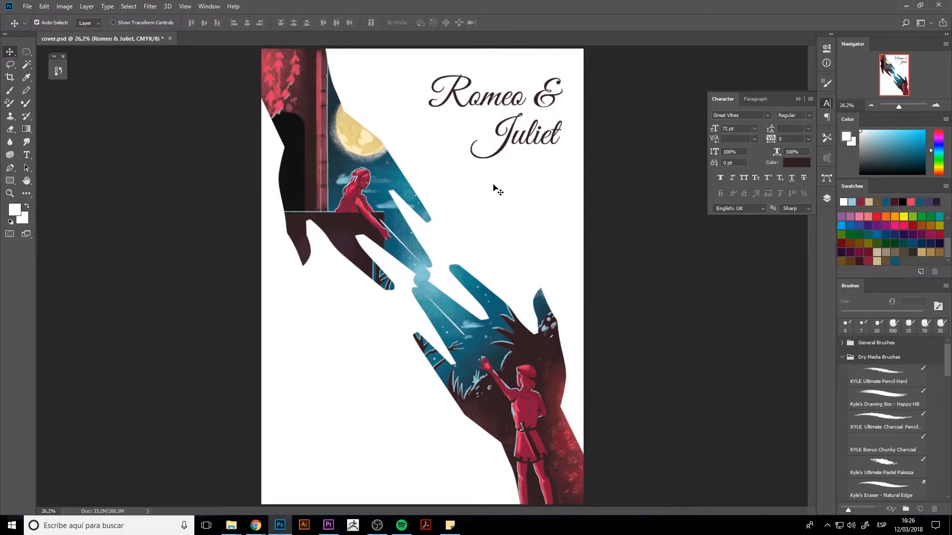
# Delete the Great Vibes title layer and show the William Shakespeare and Romeo & Juliet text layers in Group 3
pyautogui.press('Delete')
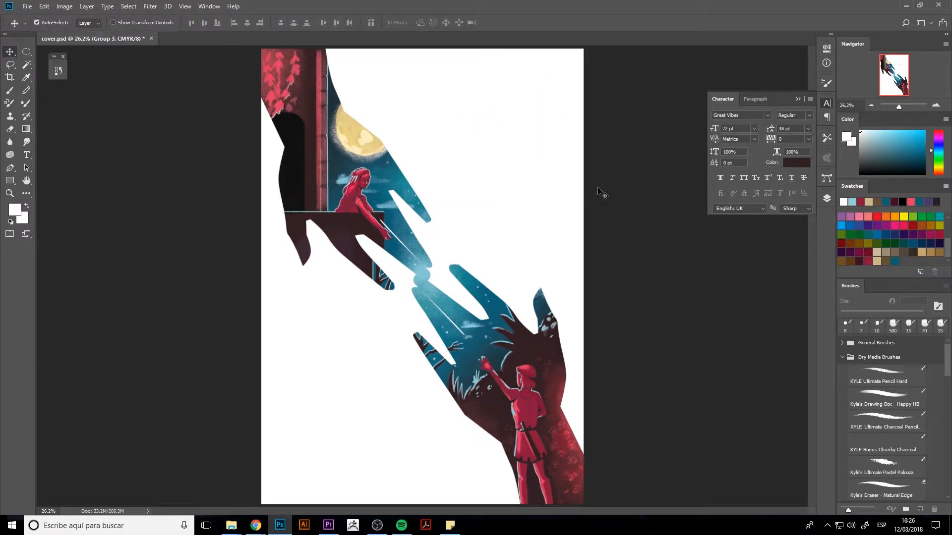
pyautogui.click(827, 198)
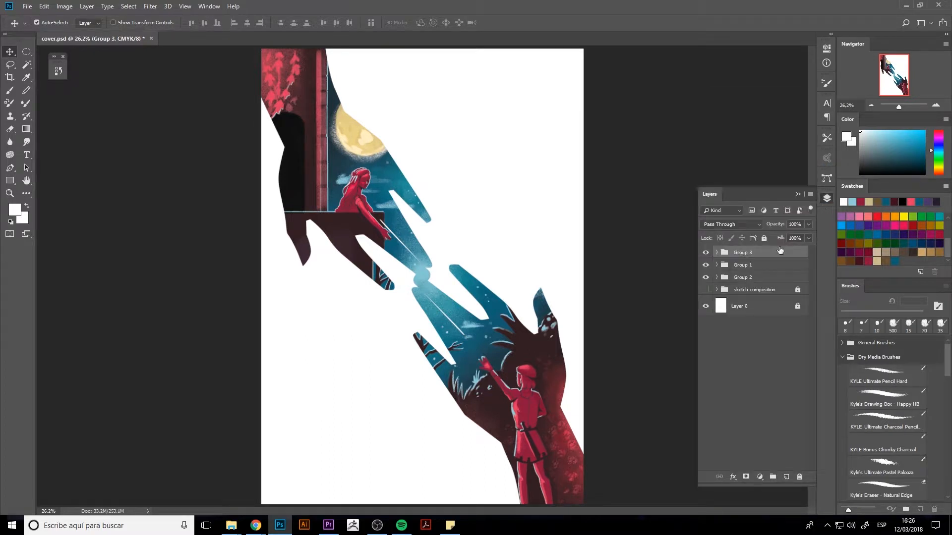
pyautogui.click(705, 264)
pyautogui.click(706, 265)
pyautogui.click(706, 290)
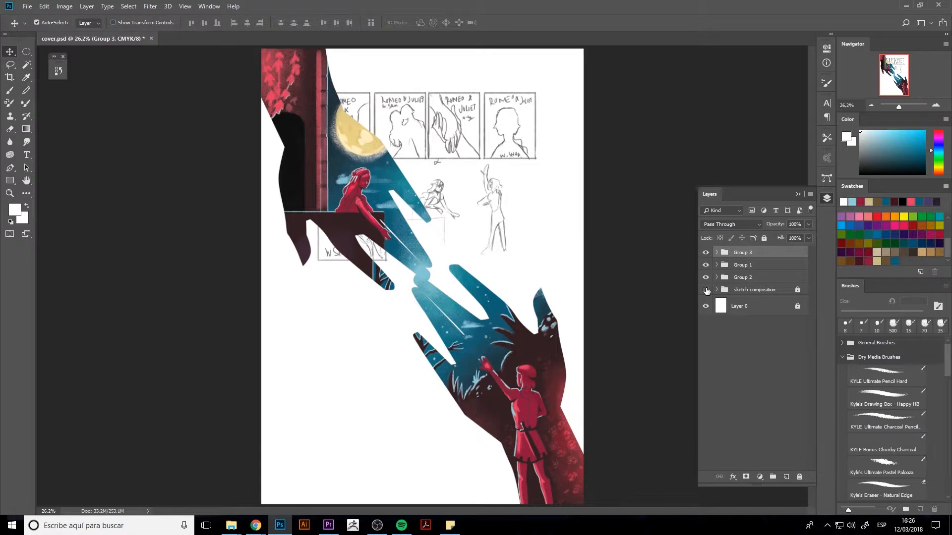
pyautogui.click(706, 290)
pyautogui.click(716, 253)
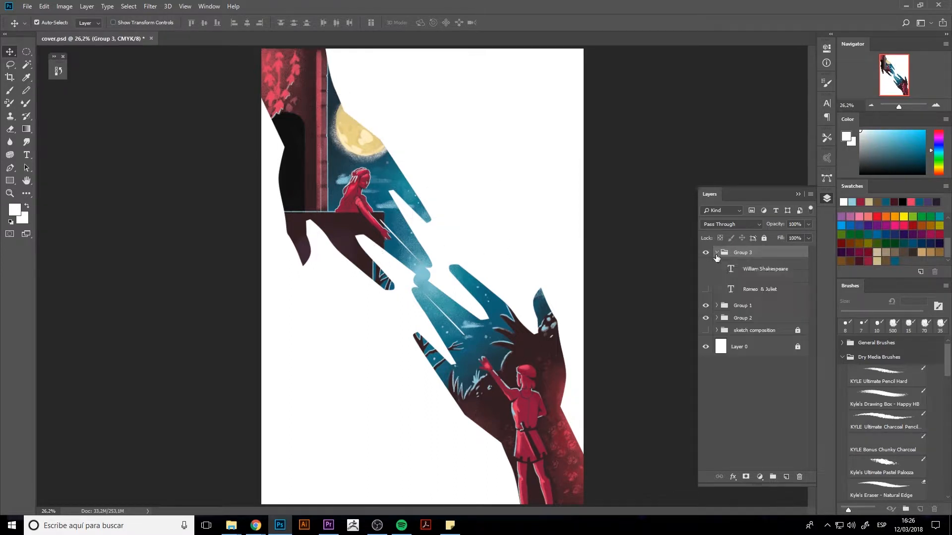
pyautogui.click(710, 268)
pyautogui.click(706, 289)
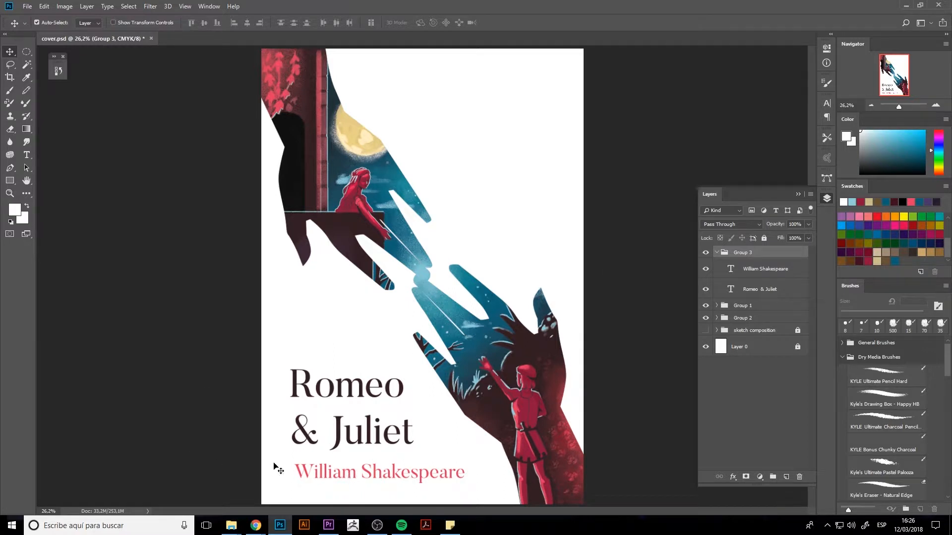
# Change the font of the William Shakespeare author line to Montserrat Thin
pyautogui.click(415, 477)
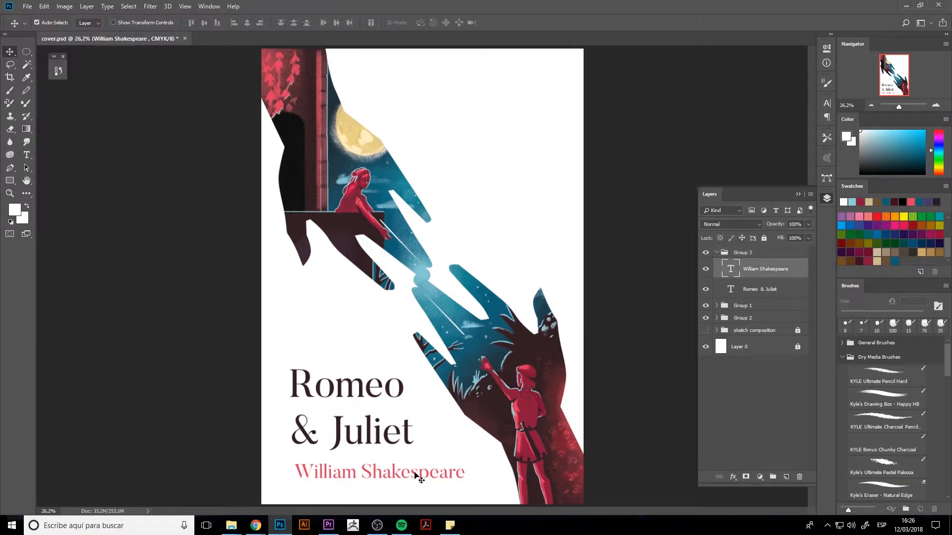
pyautogui.doubleClick(416, 477)
pyautogui.hotkey('ctrl', 'a')
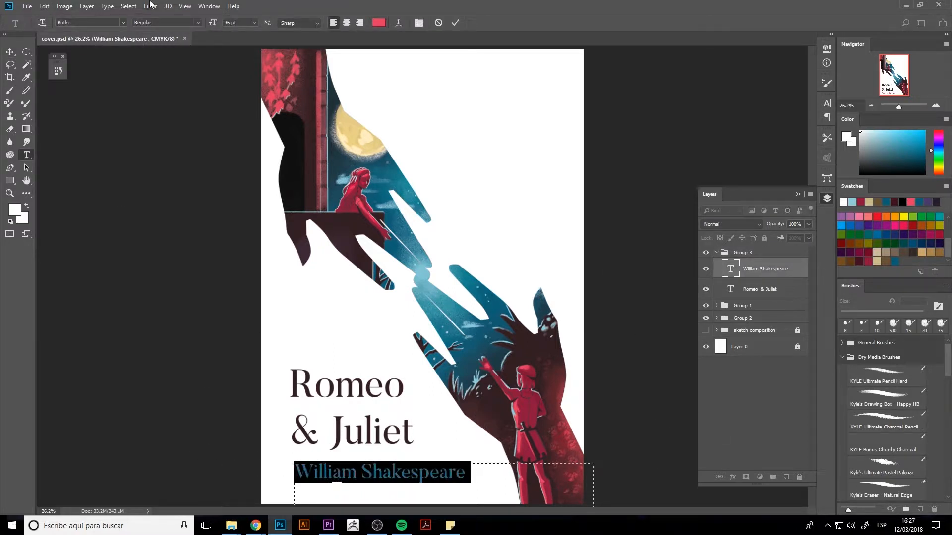
pyautogui.click(124, 23)
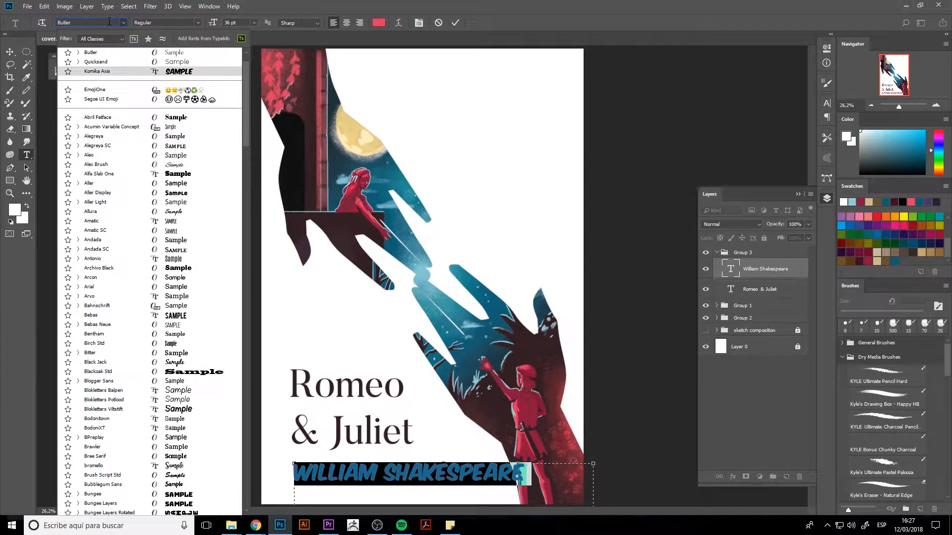
pyautogui.write('MONT')
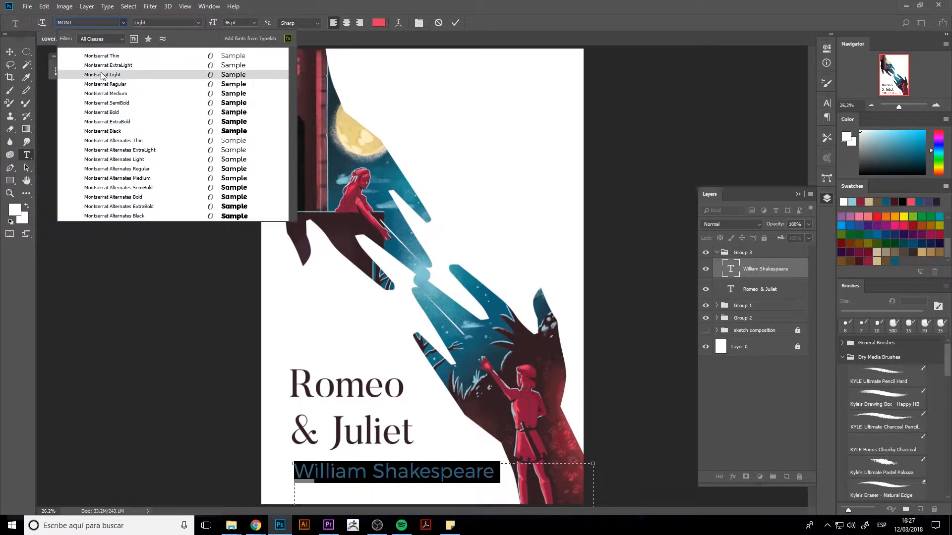
pyautogui.click(107, 56)
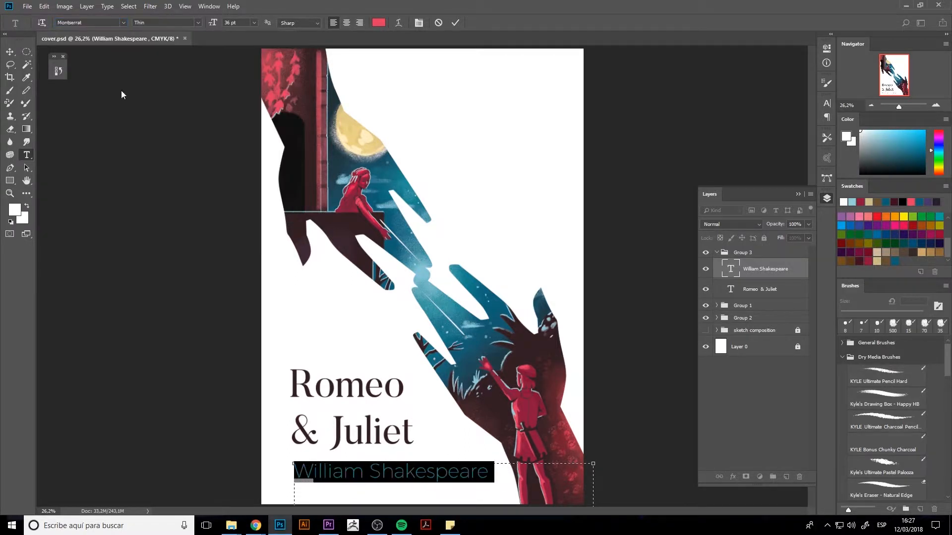
# Replace the author line's text with "WILLIAM SHAKESPEARE" in capital letters
pyautogui.click(425, 474)
pyautogui.moveTo(526, 470); pyautogui.dragTo(195, 436)
pyautogui.write('willi')
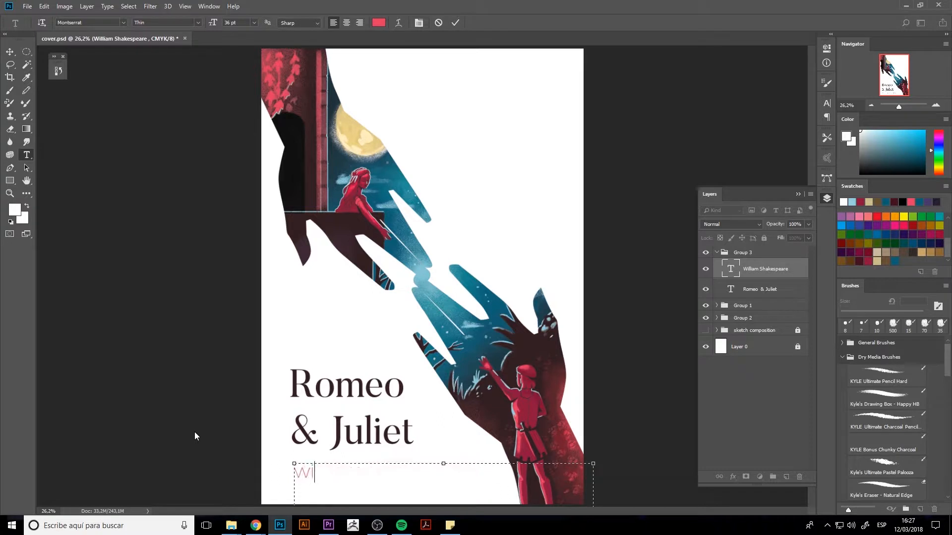
pyautogui.press('BackSpace')
pyautogui.write('ia')
pyautogui.press('BackSpace')
pyautogui.press('BackSpace')
pyautogui.press('BackSpace')
pyautogui.press('BackSpace')
pyautogui.press('BackSpace')
pyautogui.press('BackSpace')
pyautogui.write('WILLIAM')
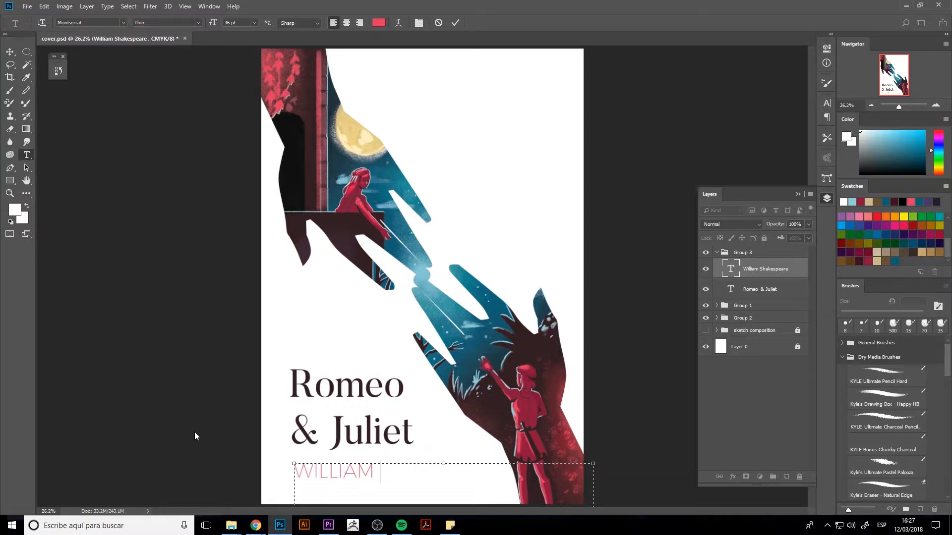
pyautogui.write('SHAKESP')
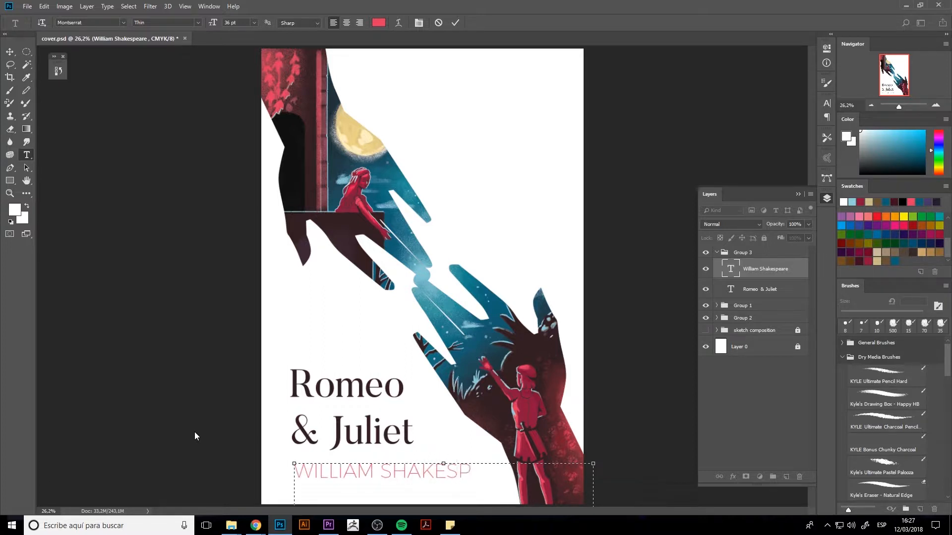
pyautogui.write('EARE')
# Set the author line's font size to 30 pt and its tracking to 200
pyautogui.moveTo(524, 473); pyautogui.dragTo(259, 449)
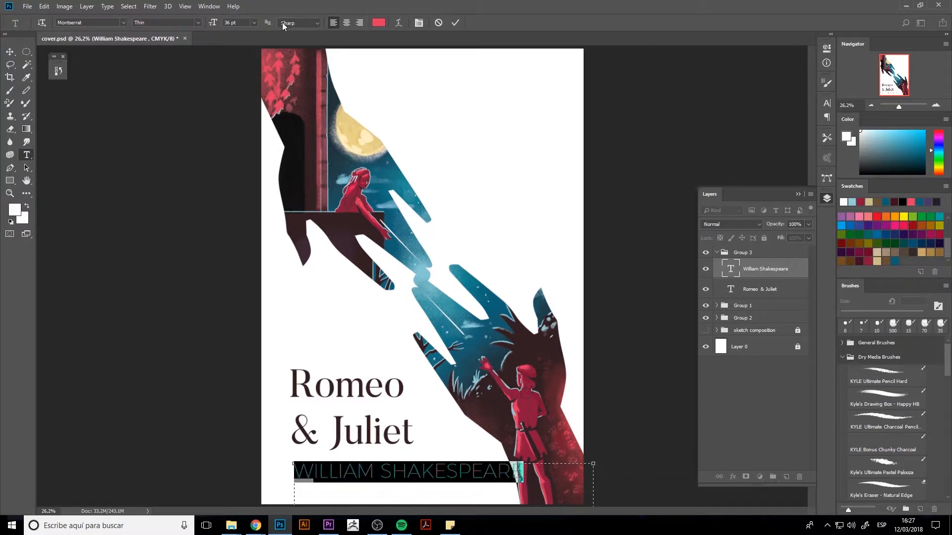
pyautogui.click(255, 23)
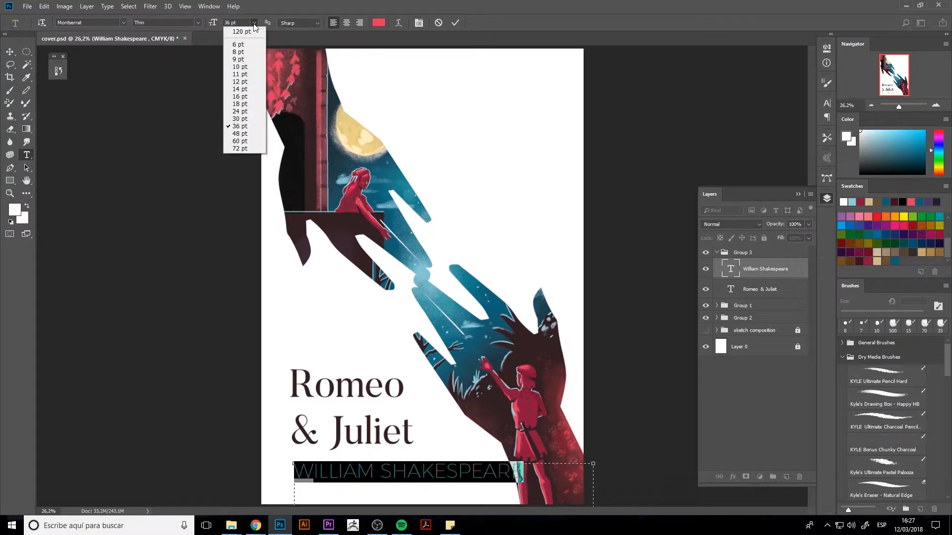
pyautogui.click(247, 119)
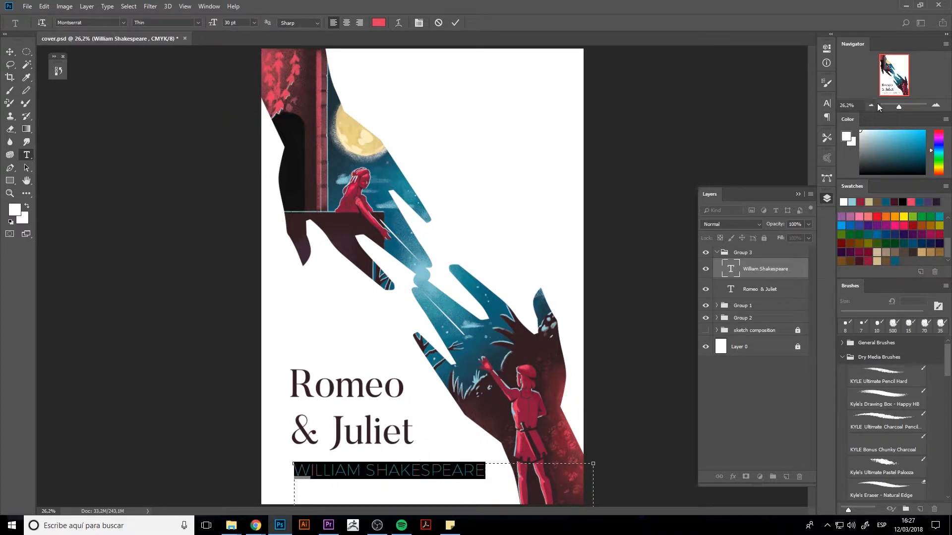
pyautogui.click(828, 103)
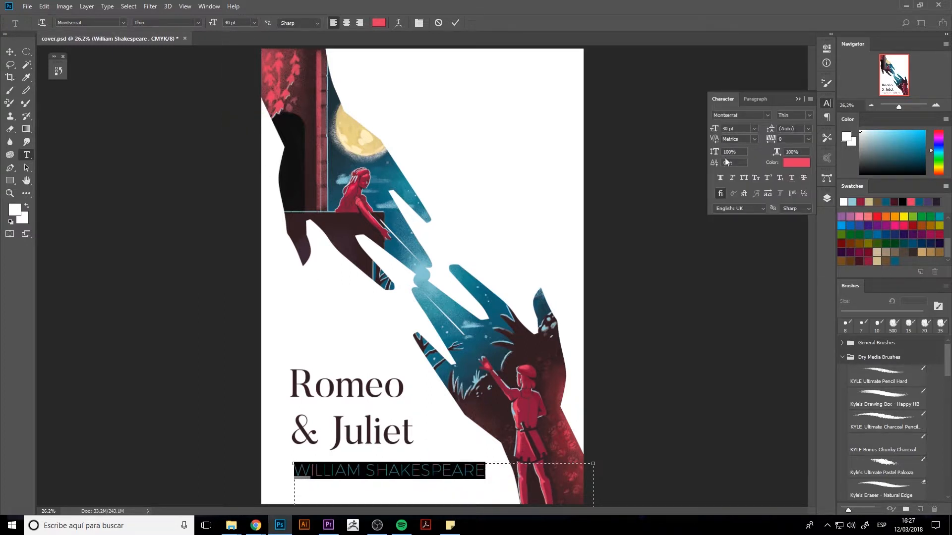
pyautogui.click(807, 139)
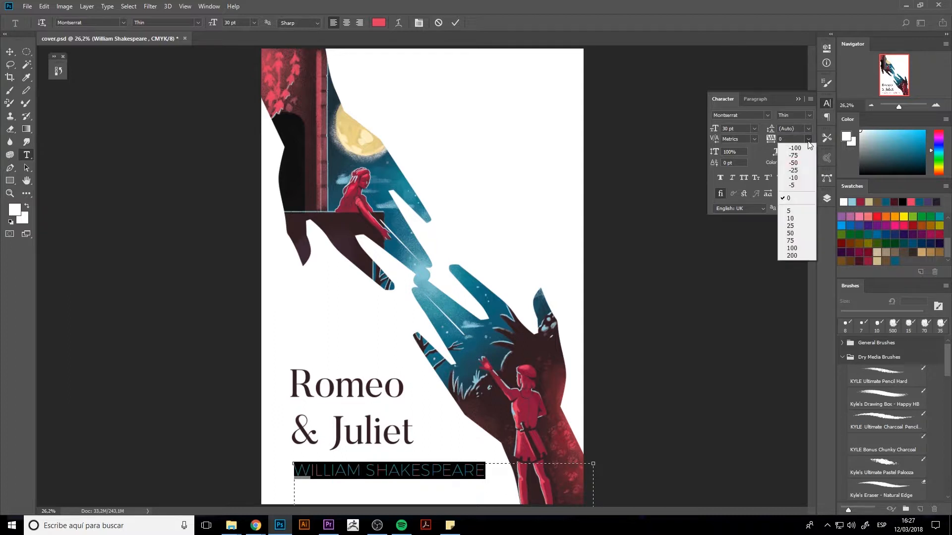
pyautogui.click(798, 210)
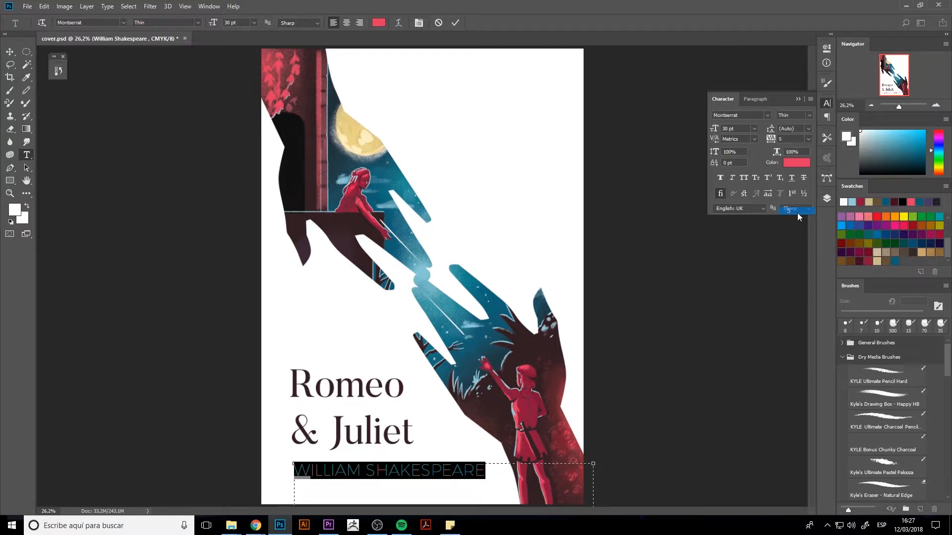
pyautogui.click(808, 139)
pyautogui.click(804, 257)
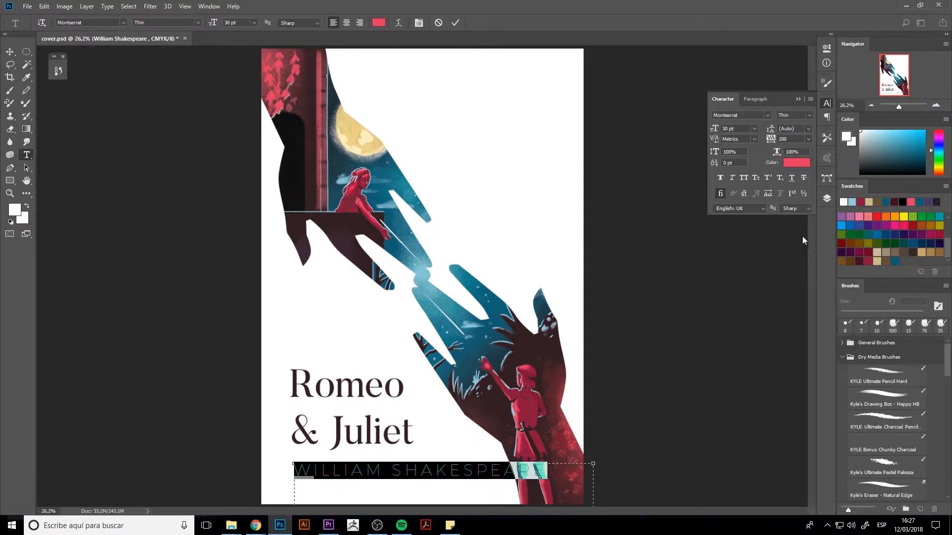
# Set the author line's font size to 24 pt and commit the text edit
pyautogui.click(253, 23)
pyautogui.click(240, 111)
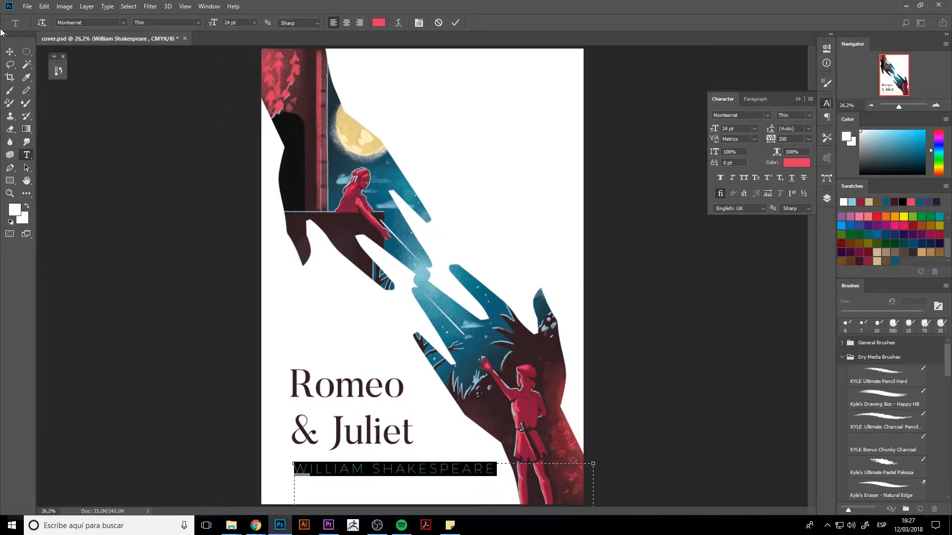
pyautogui.click(10, 51)
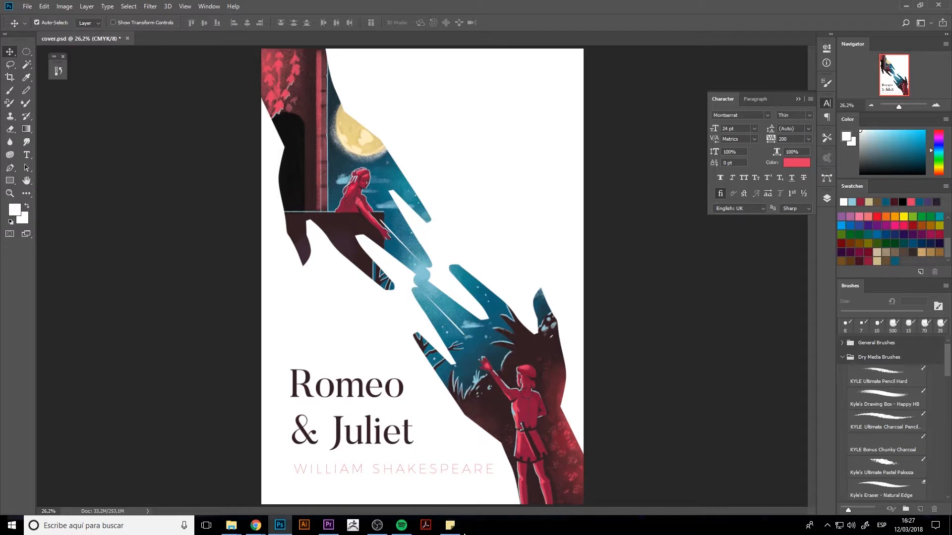
# Undo the capitalised text edit of the William Shakespeare author line and change its font to Montserrat Light
pyautogui.press('ctrl')
pyautogui.hotkey('ctrl', 'z')
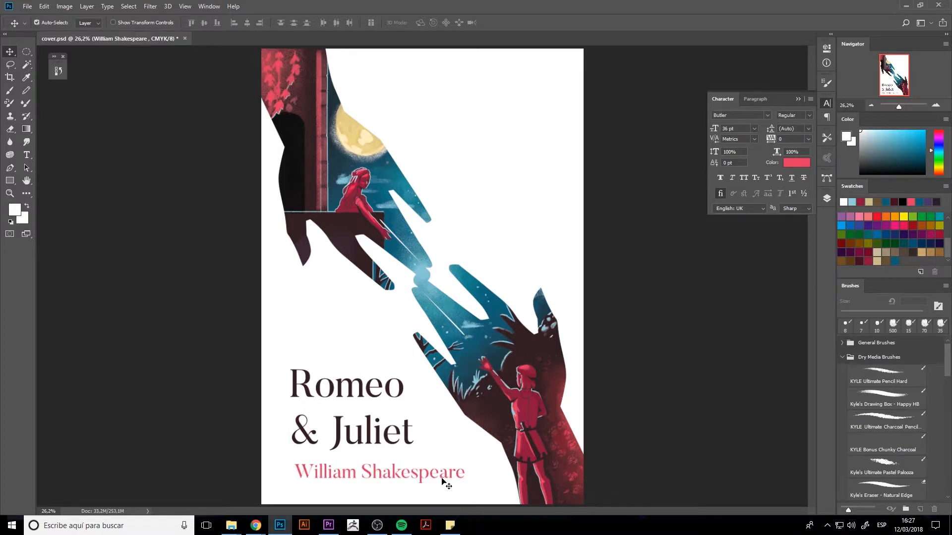
pyautogui.press('t')
pyautogui.click(433, 473)
pyautogui.hotkey('ctrl', 'a')
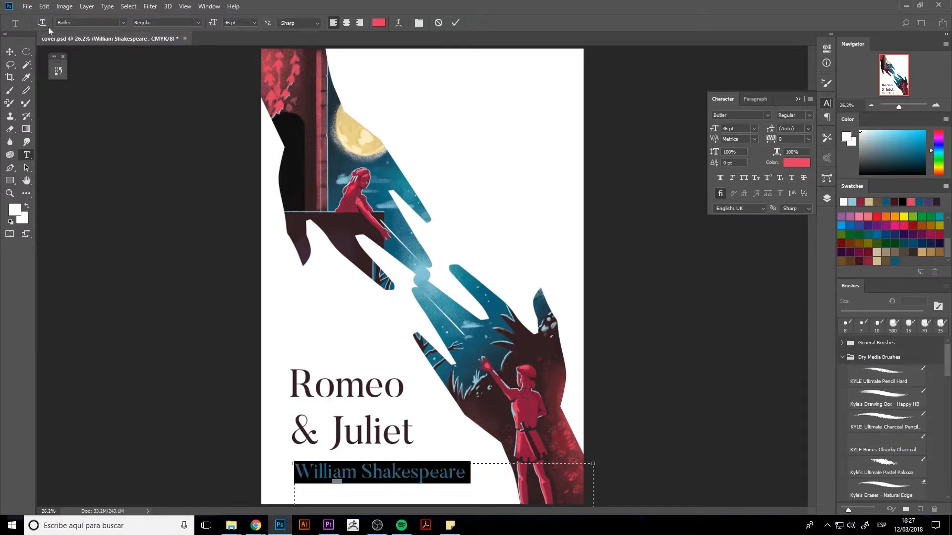
pyautogui.click(73, 23)
pyautogui.write('MONT')
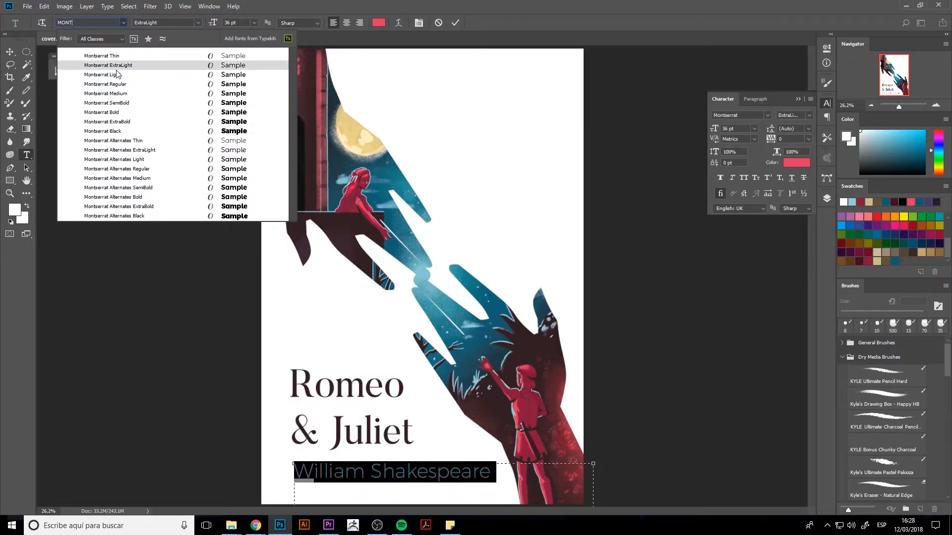
pyautogui.click(117, 76)
# Set the font size of the whole author line to 30 pt and commit the text edit
pyautogui.click(434, 473)
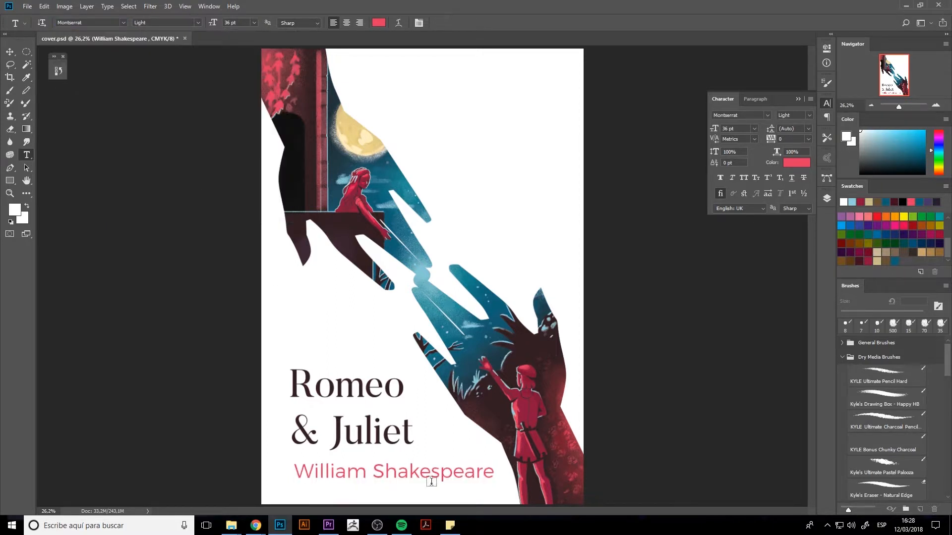
pyautogui.hotkey('ctrl', 'a')
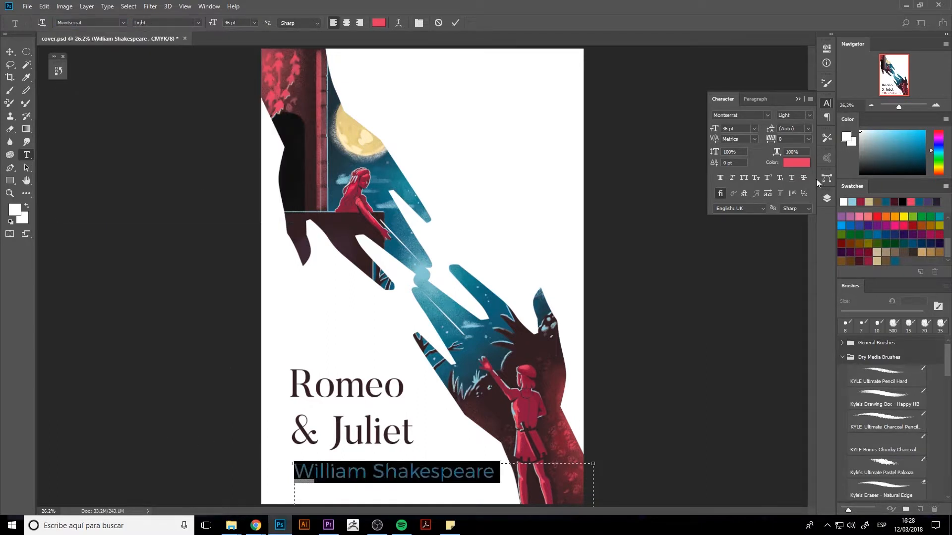
pyautogui.click(251, 23)
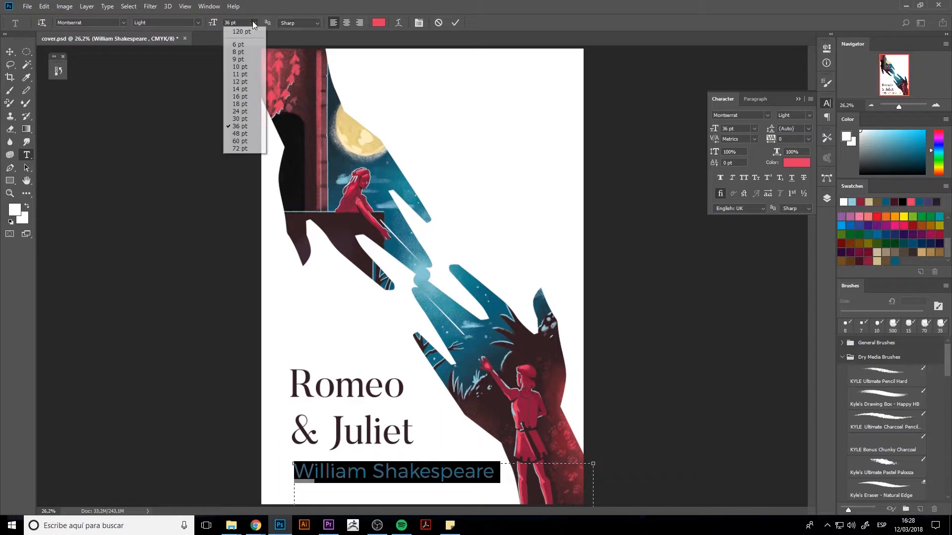
pyautogui.click(241, 121)
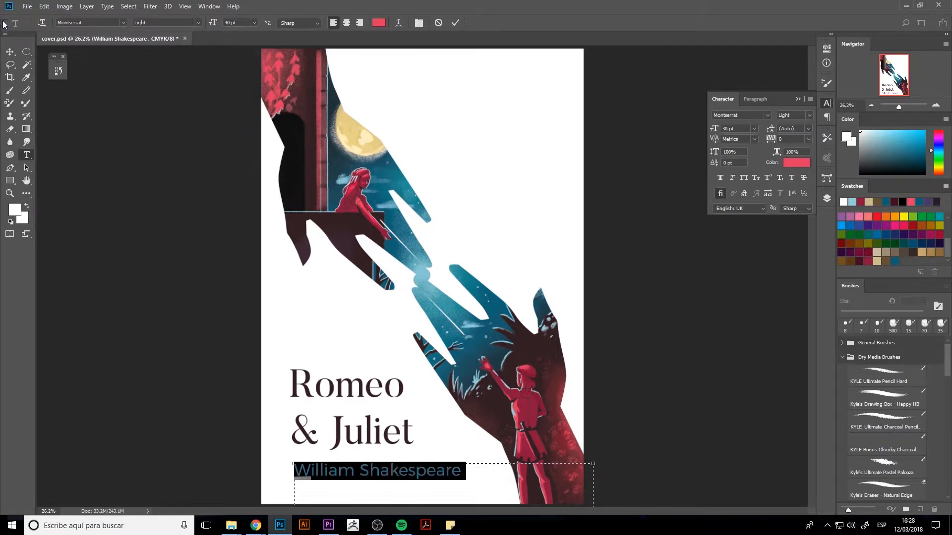
pyautogui.click(10, 51)
# Try leading values of 6, 14, 30 and 60 pt on the Romeo & Juliet title
pyautogui.click(374, 430)
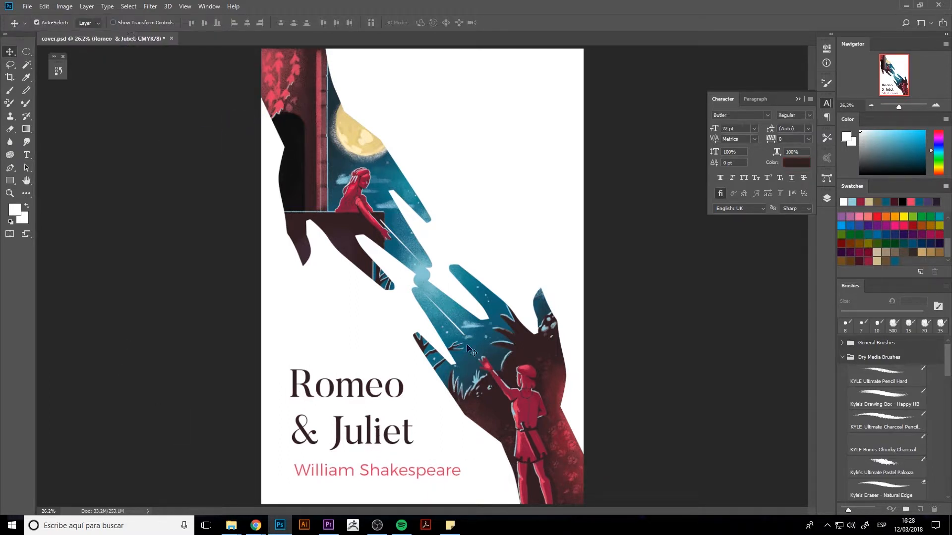
pyautogui.click(809, 130)
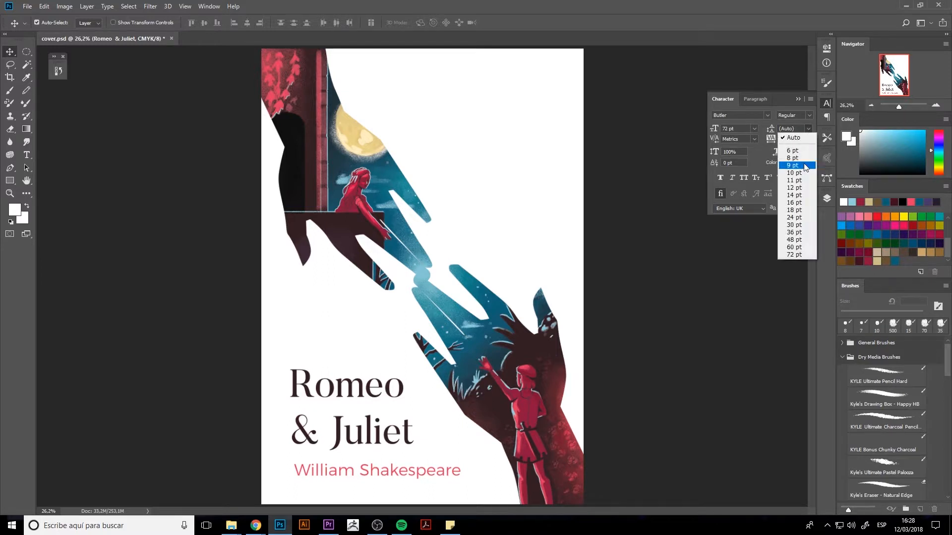
pyautogui.click(797, 148)
pyautogui.click(808, 129)
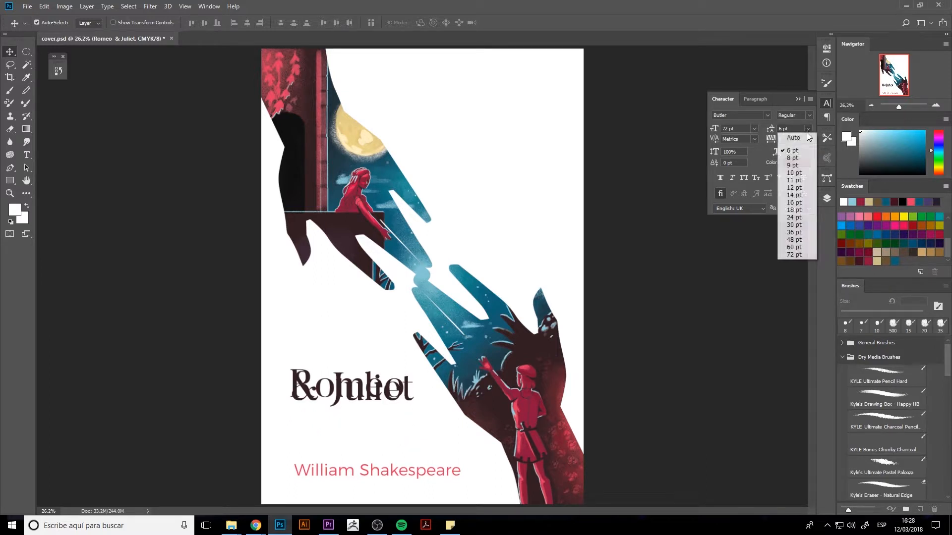
pyautogui.click(807, 195)
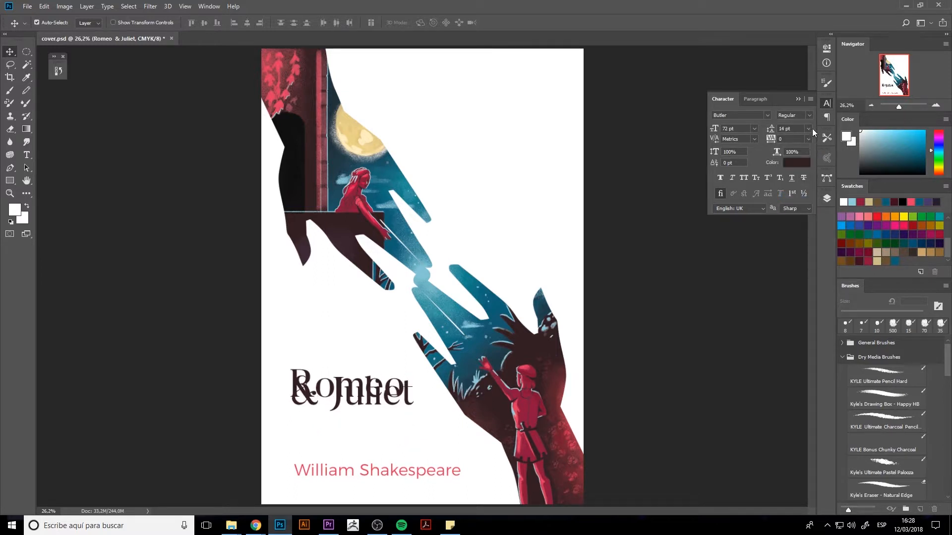
pyautogui.click(809, 129)
pyautogui.click(800, 217)
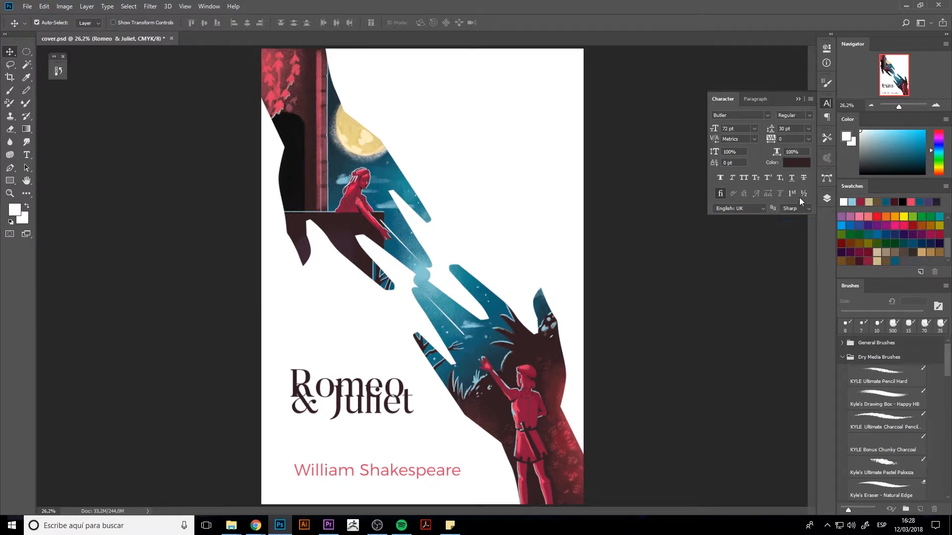
pyautogui.click(809, 130)
pyautogui.click(801, 239)
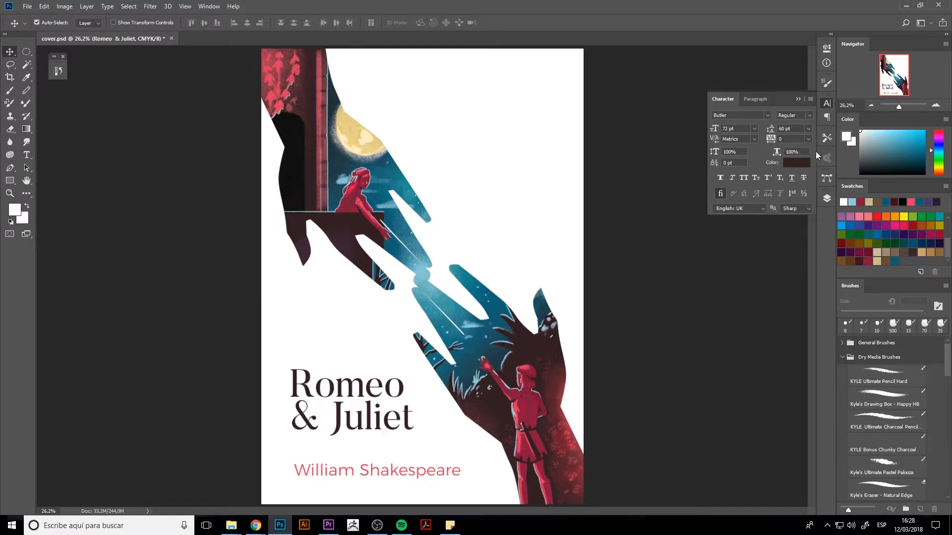
# Try title leadings of 48 and 55 pt, set it to 60 pt, and move the title down close to the author line
pyautogui.click(809, 129)
pyautogui.click(801, 231)
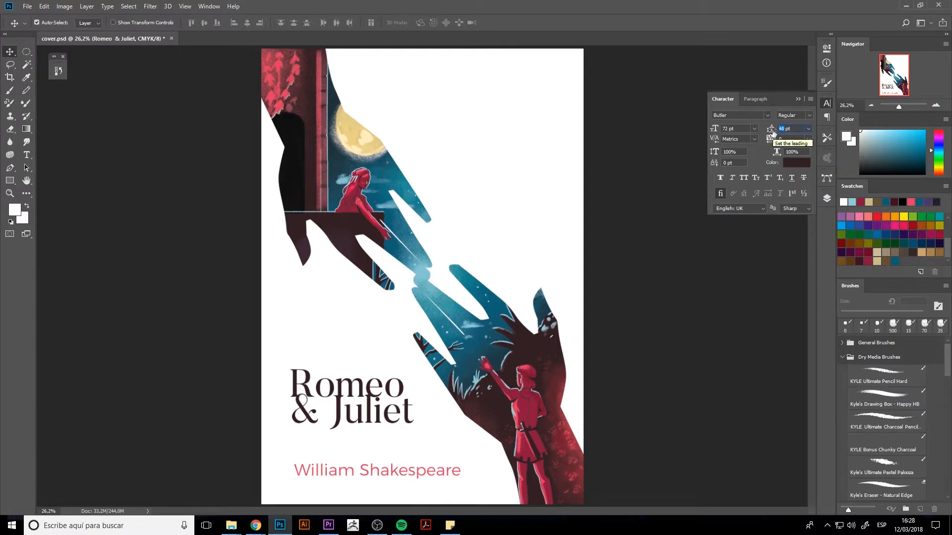
pyautogui.write('55')
pyautogui.press('Return')
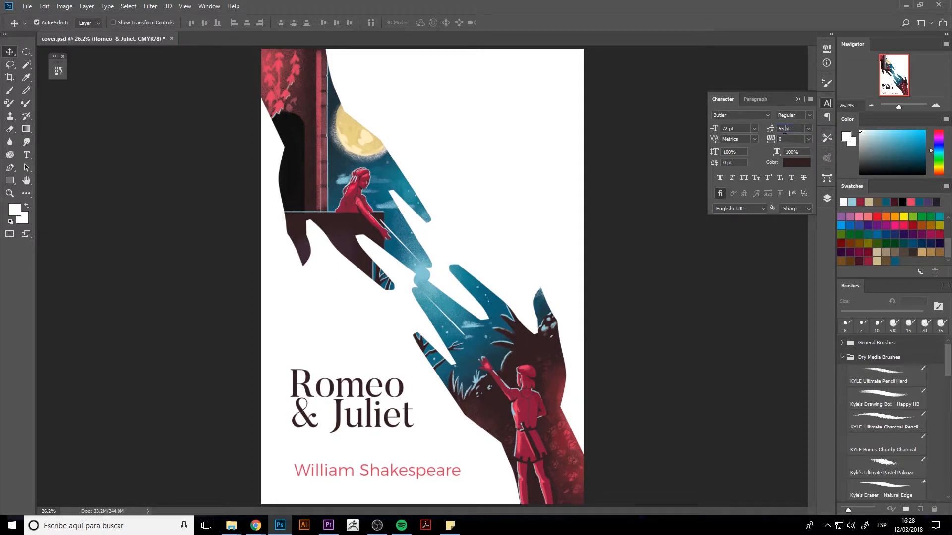
pyautogui.press('Return')
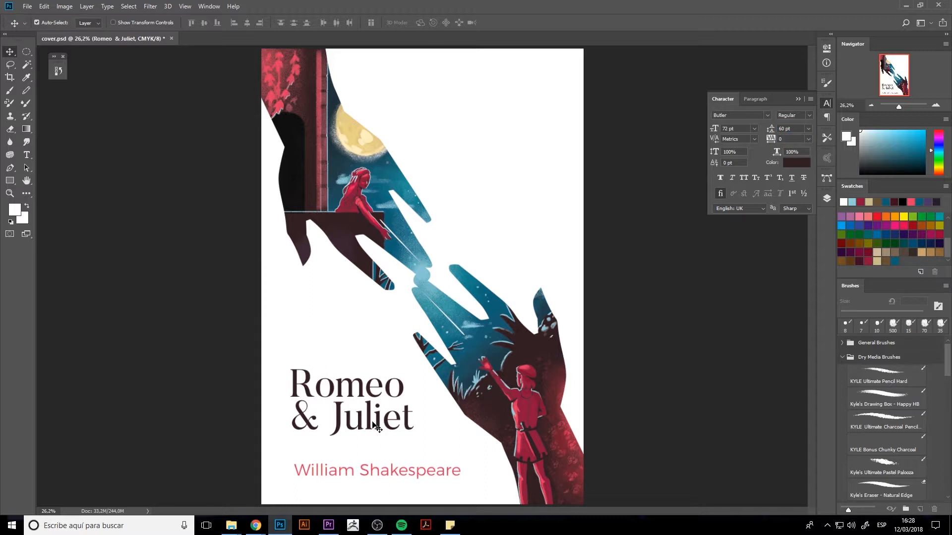
pyautogui.moveTo(374, 423); pyautogui.dragTo(376, 447)
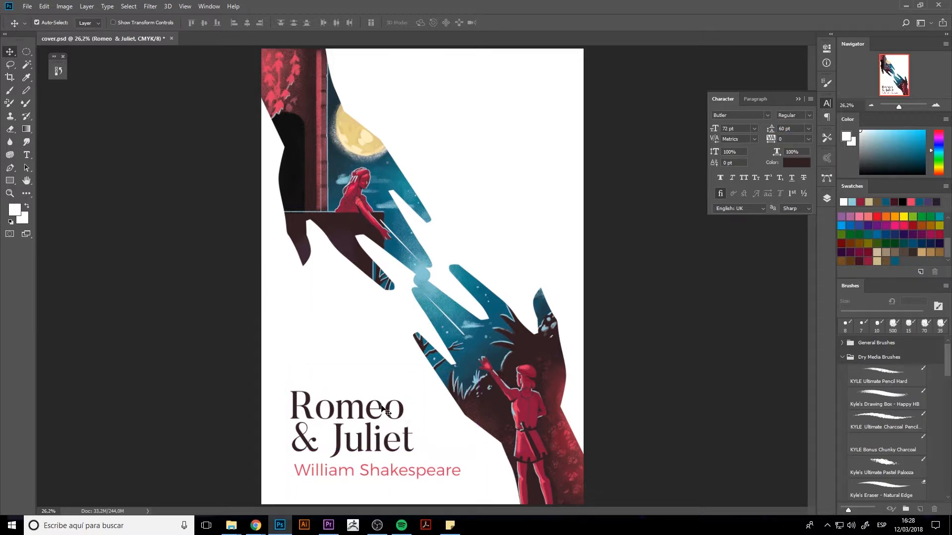
# Select all the text of the Romeo & Juliet title and set its font size to 100 pt
pyautogui.click(27, 156)
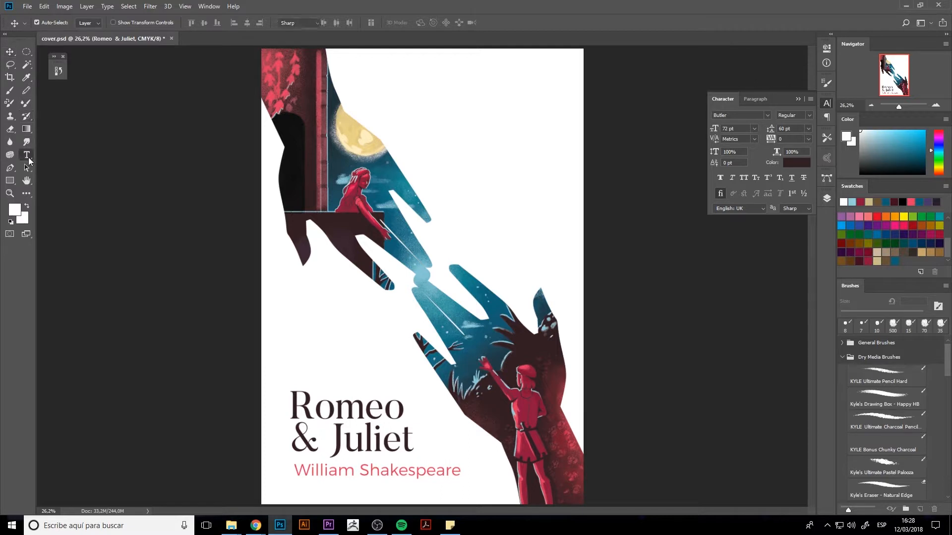
pyautogui.click(337, 461)
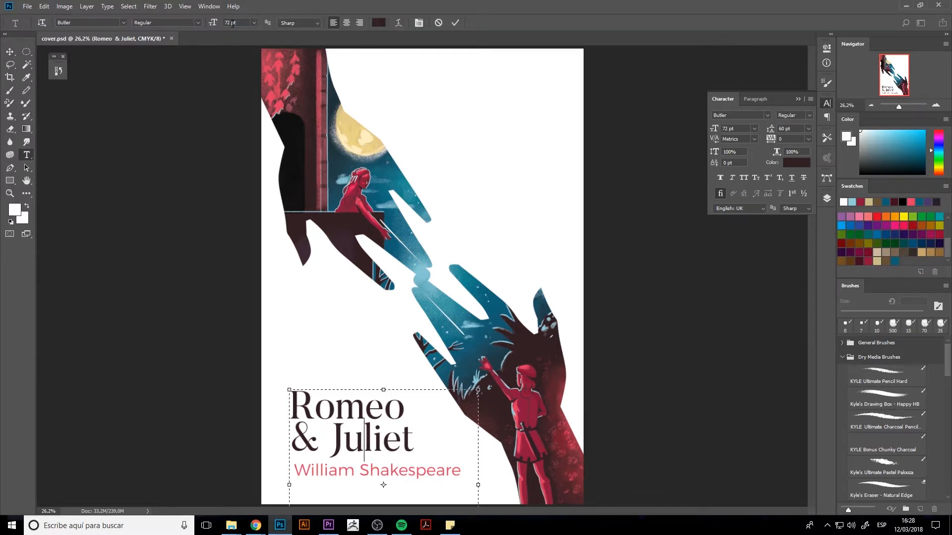
pyautogui.write('100')
pyautogui.press('BackSpace')
pyautogui.press('Return')
pyautogui.moveTo(435, 448); pyautogui.dragTo(178, 285)
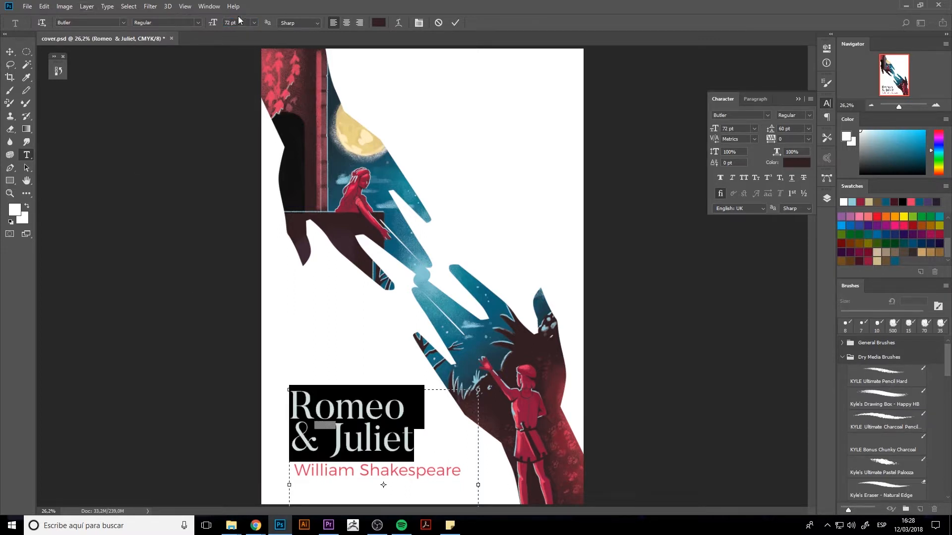
pyautogui.doubleClick(229, 22)
pyautogui.write('100')
pyautogui.press('Return')
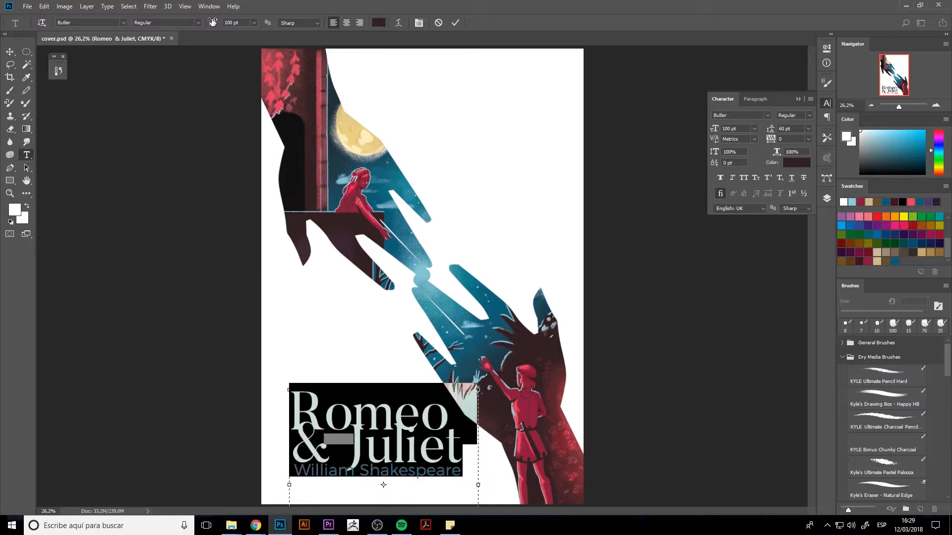
# Try the title at 90 pt, then set its font size to 80 pt and commit the text edit
pyautogui.click(214, 23)
pyautogui.press('Return')
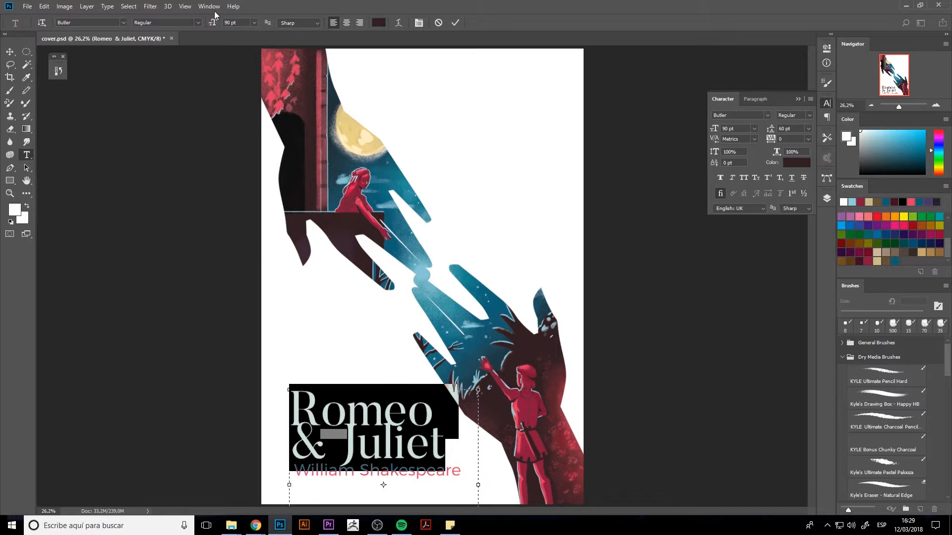
pyautogui.click(212, 24)
pyautogui.write('80')
pyautogui.press('Return')
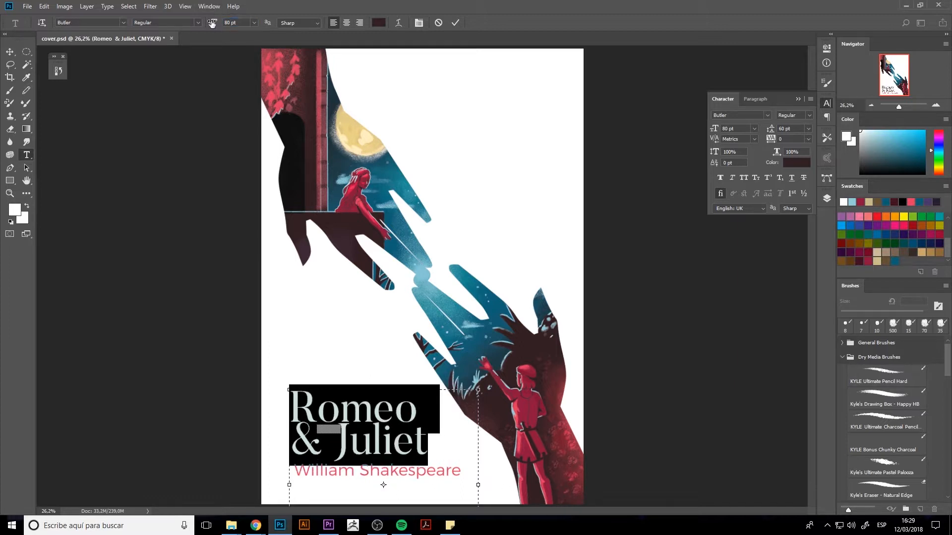
pyautogui.click(10, 52)
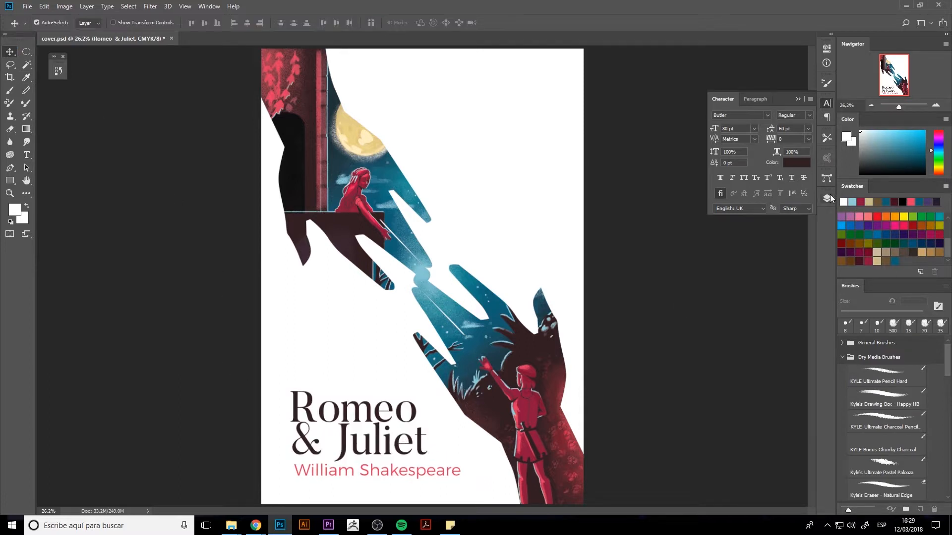
# Set the title's leading to 72 pt and move the title up slightly so it clears the author line
pyautogui.click(808, 129)
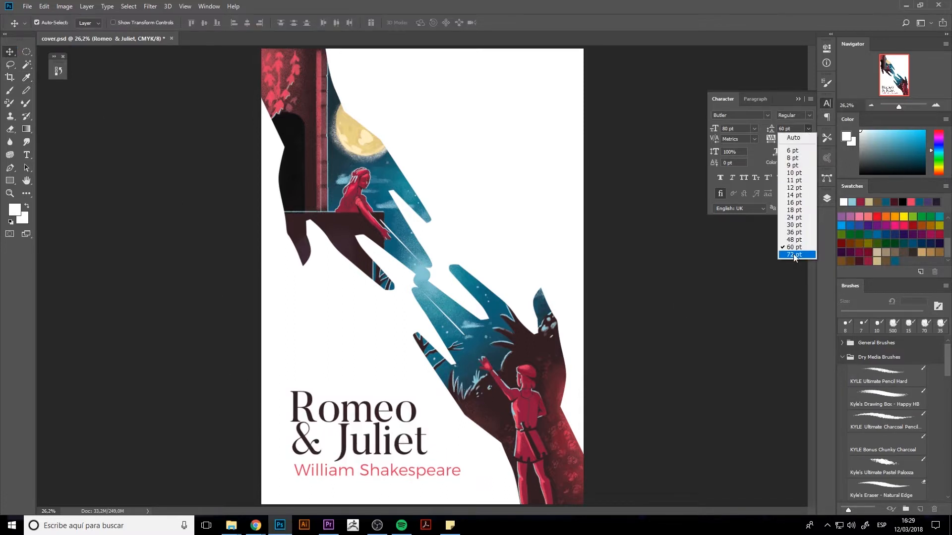
pyautogui.click(794, 253)
pyautogui.moveTo(369, 420); pyautogui.dragTo(369, 411)
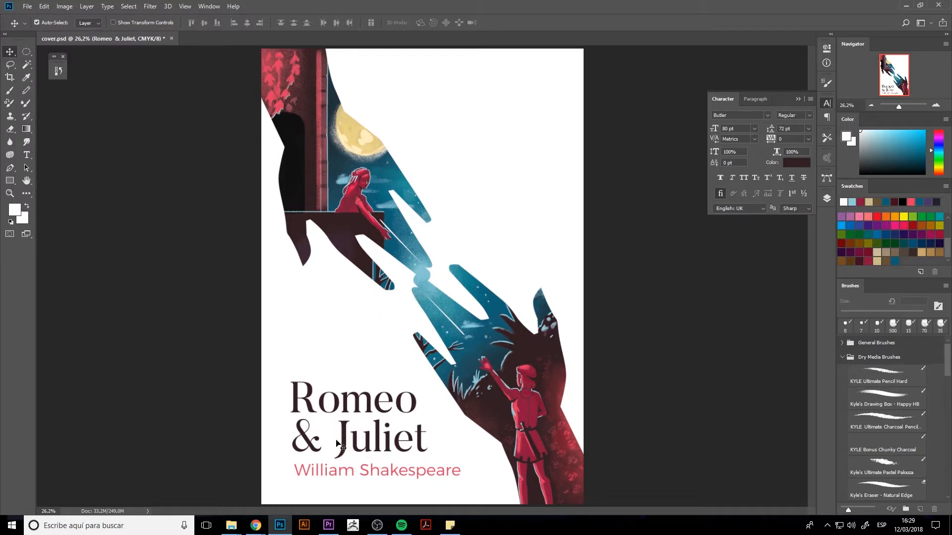
# Try a tracking of 75 on the title's "& Juliet" line, then reset it to 0
pyautogui.click(27, 155)
pyautogui.click(351, 446)
pyautogui.click(340, 444)
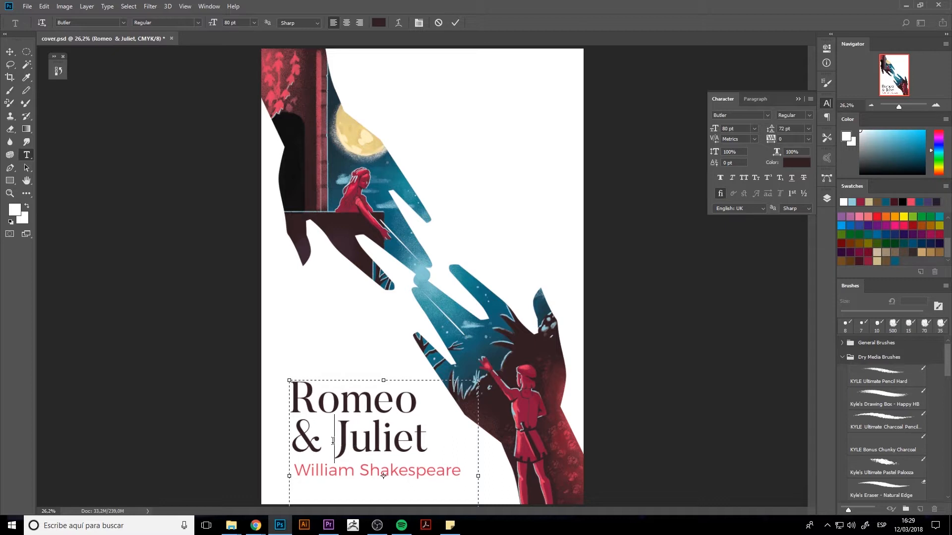
pyautogui.moveTo(335, 441); pyautogui.dragTo(296, 452)
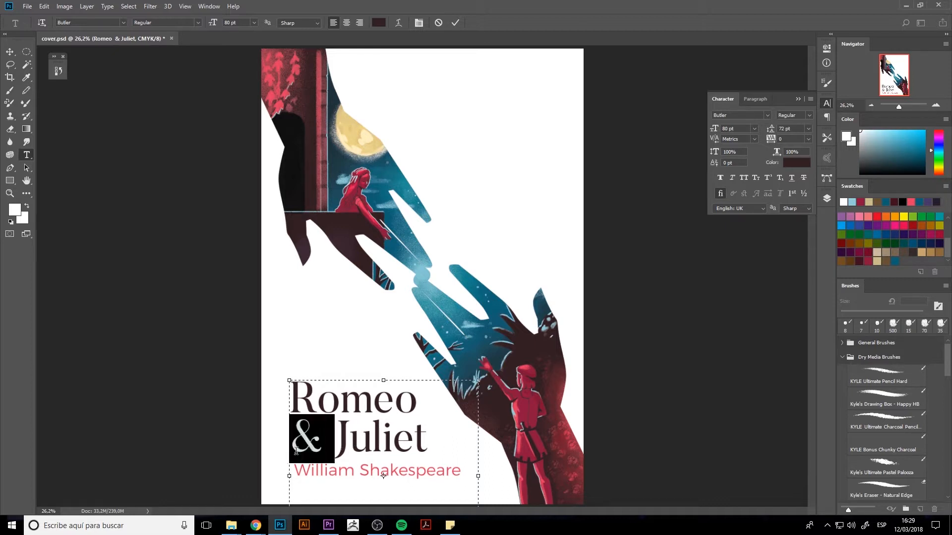
pyautogui.moveTo(435, 446); pyautogui.dragTo(290, 442)
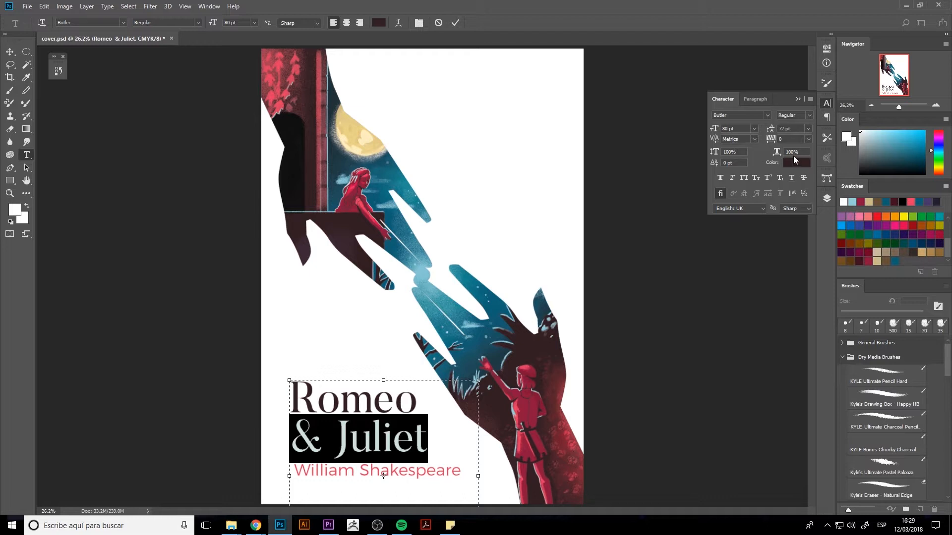
pyautogui.click(808, 139)
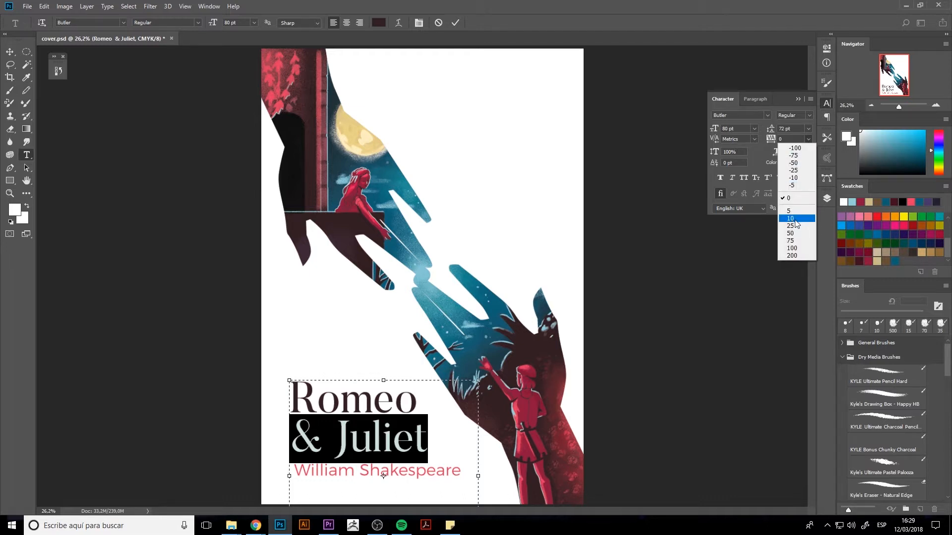
pyautogui.click(800, 241)
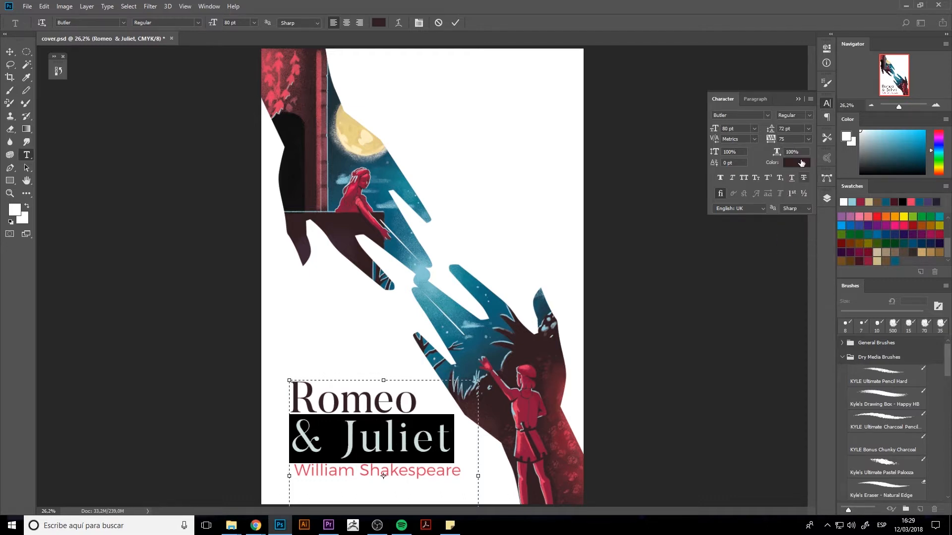
pyautogui.click(788, 198)
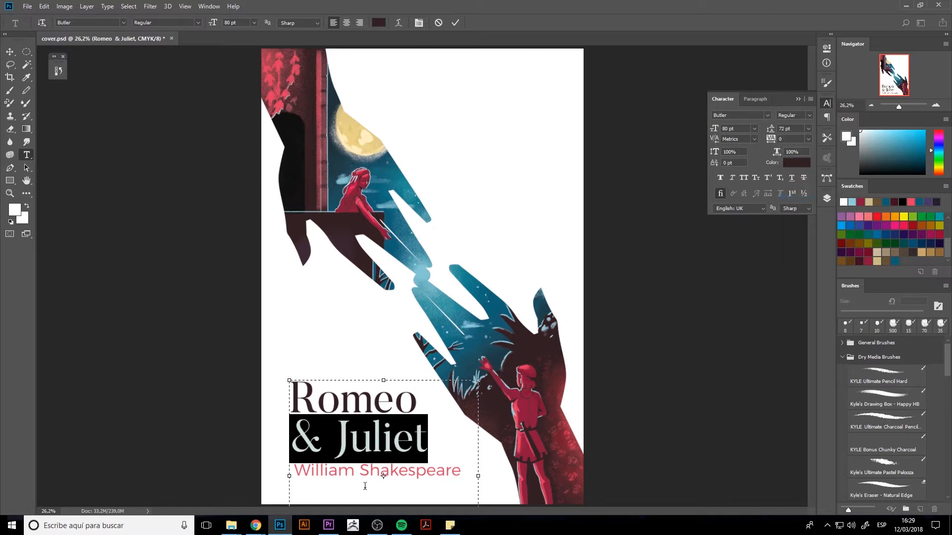
pyautogui.click(364, 447)
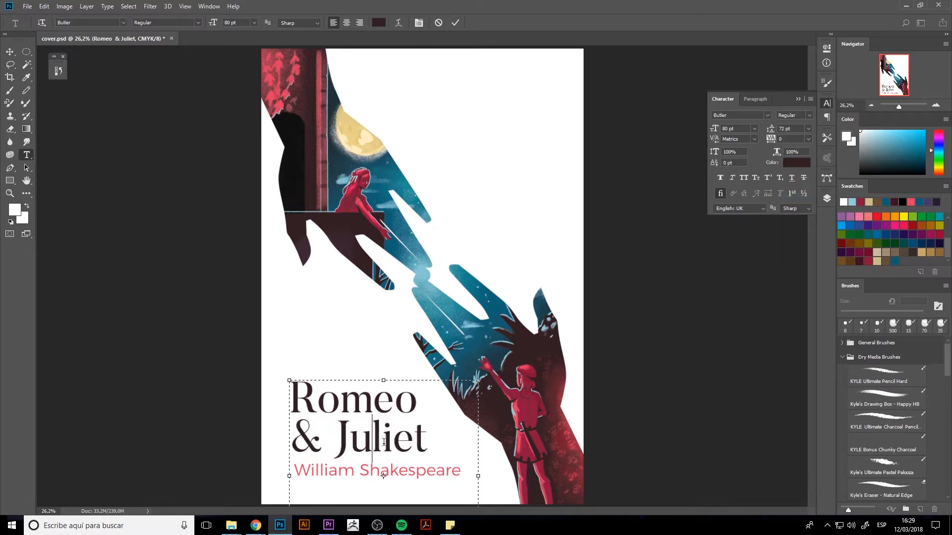
pyautogui.moveTo(429, 441); pyautogui.dragTo(290, 441)
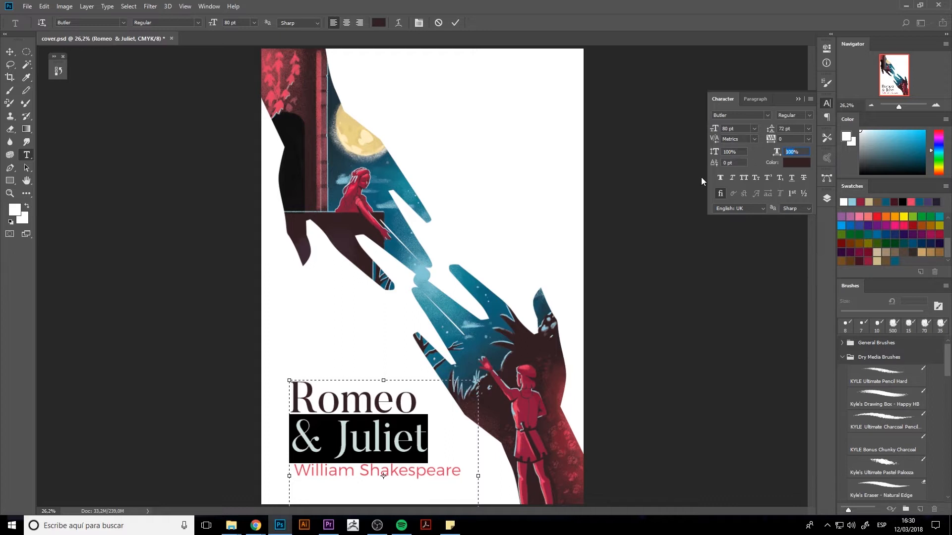
pyautogui.click(295, 329)
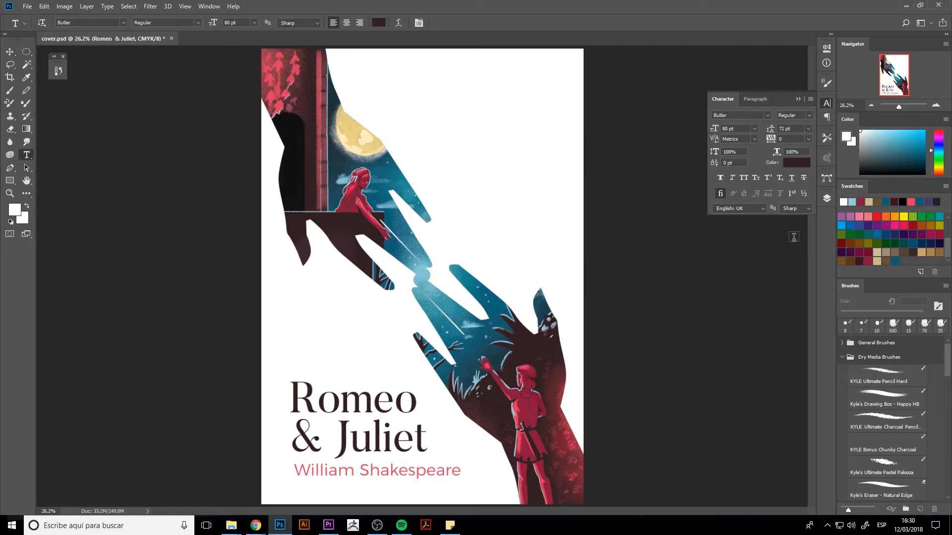
# Export the cover for web as a Very High quality JPEG at quality 90, replacing the existing cover.jpg in PORTADA LIBRO
pyautogui.click(826, 103)
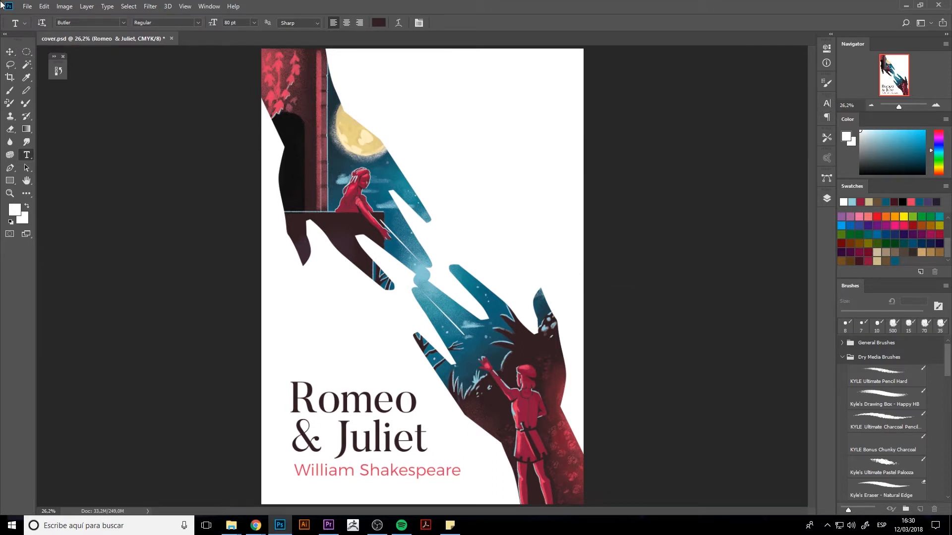
pyautogui.click(27, 7)
pyautogui.moveTo(94, 142)
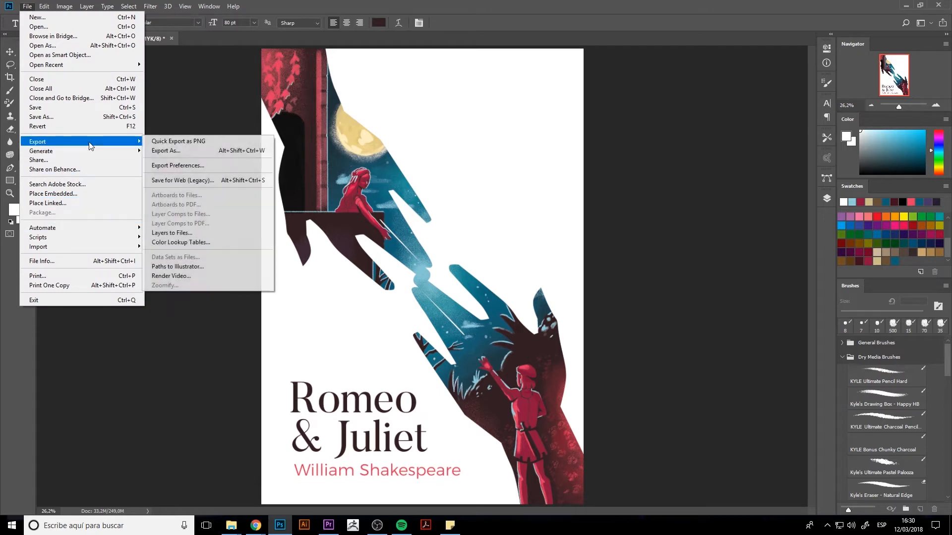
pyautogui.click(169, 179)
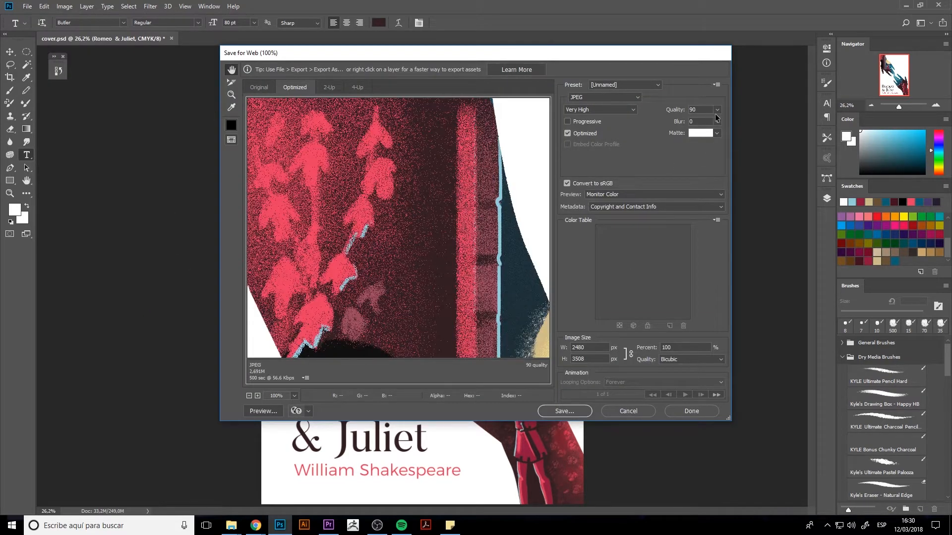
pyautogui.click(573, 410)
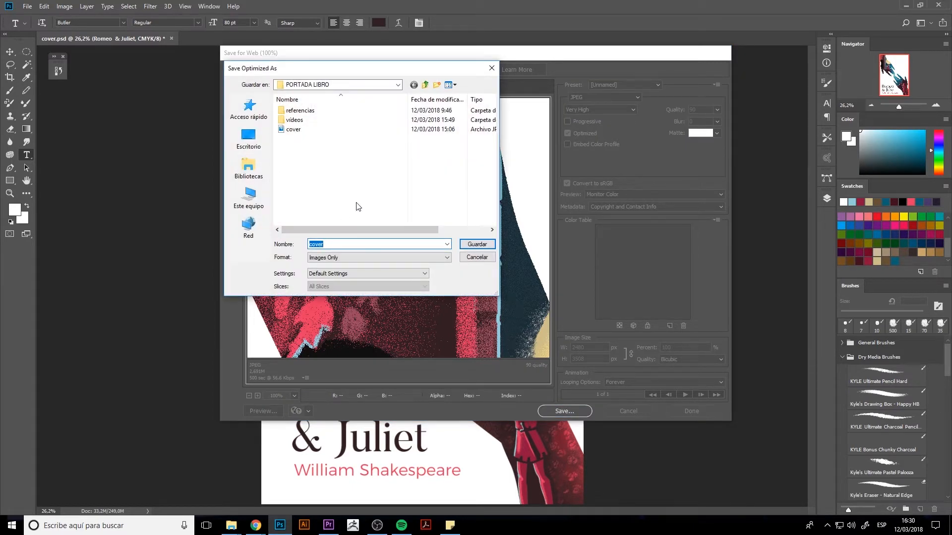
pyautogui.click(477, 244)
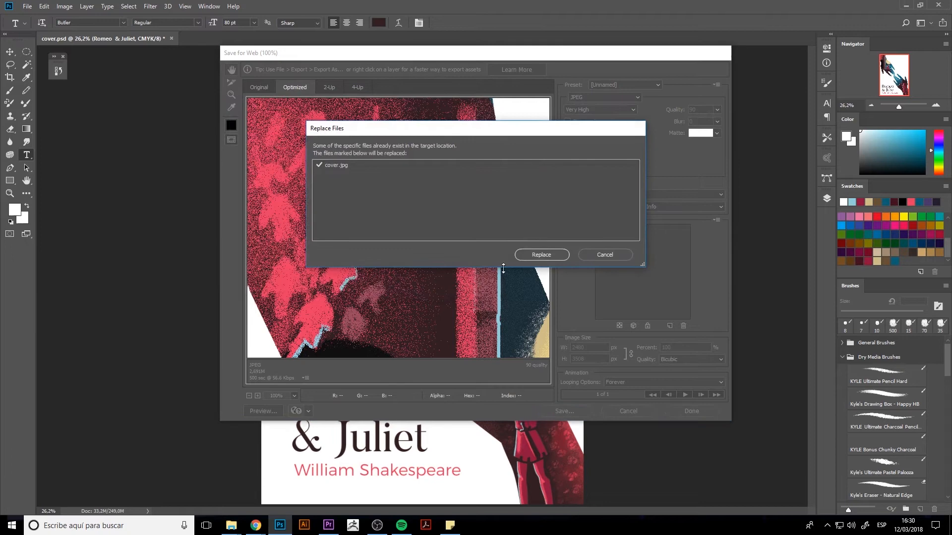
pyautogui.click(540, 254)
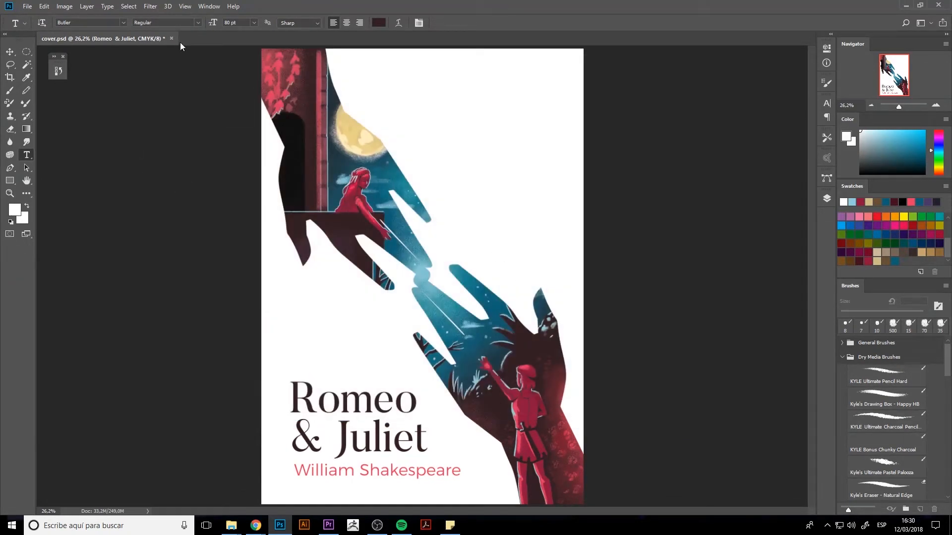
pyautogui.click(44, 6)
pyautogui.click(52, 26)
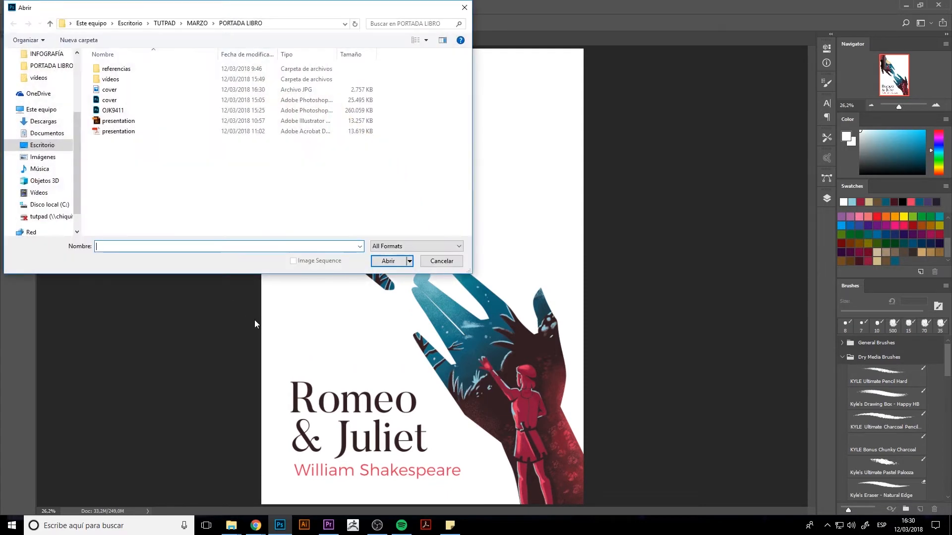
pyautogui.doubleClick(133, 103)
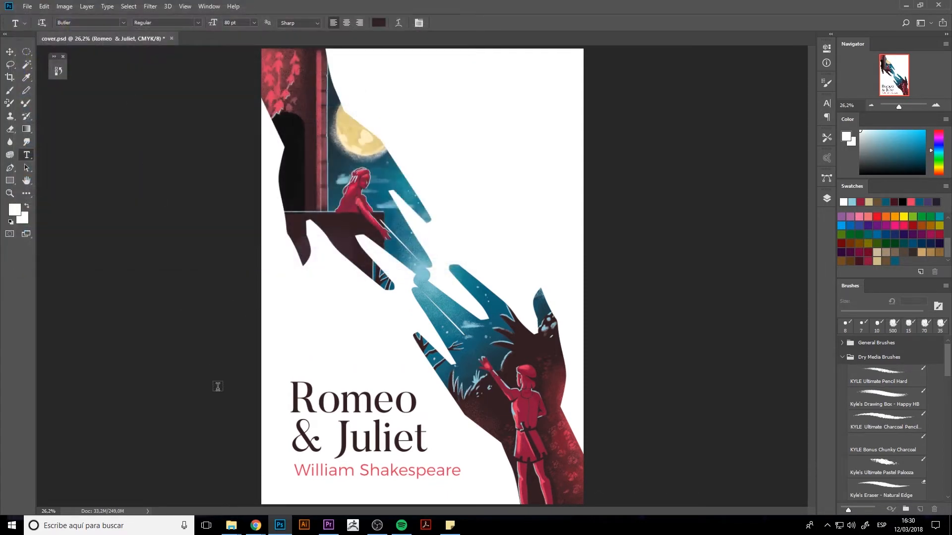
pyautogui.click(26, 7)
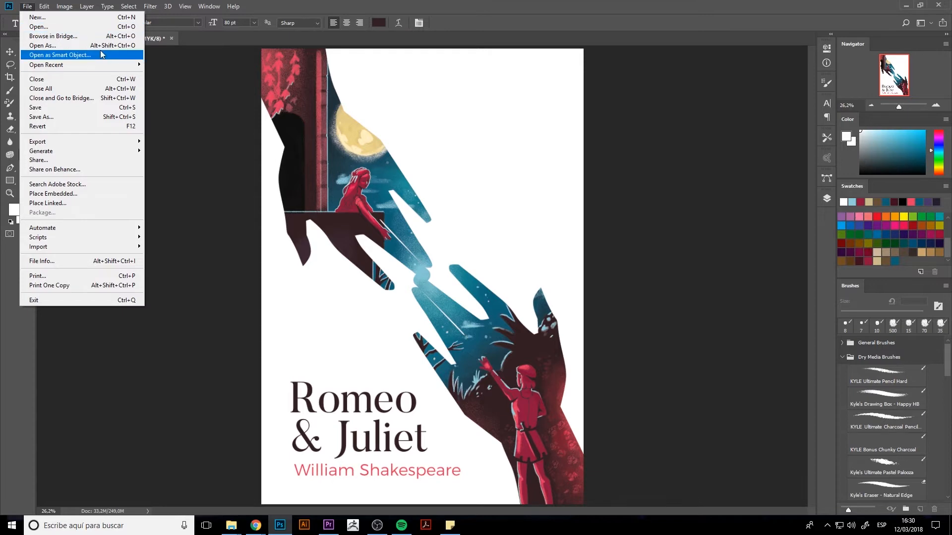
pyautogui.click(829, 191)
pyautogui.click(829, 198)
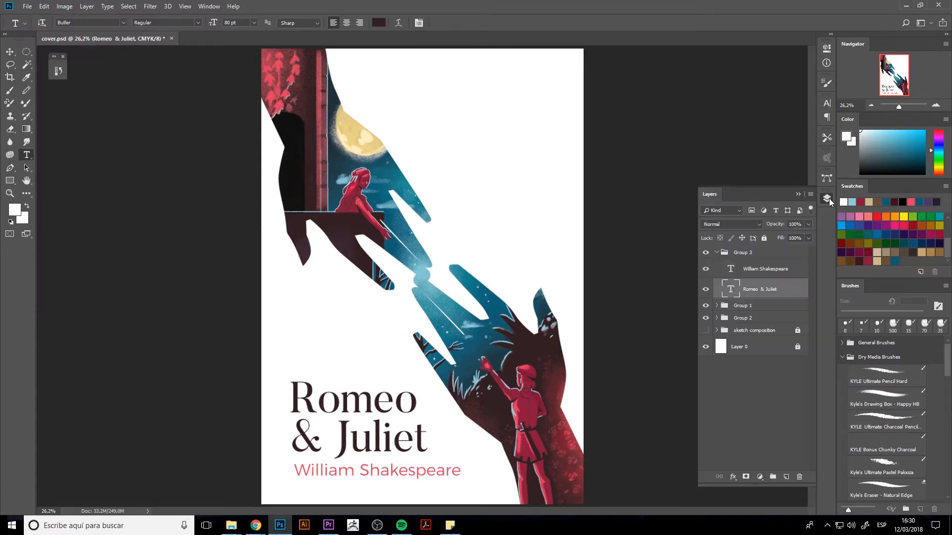
pyautogui.click(828, 199)
# Open the book mockup file OJK9411.psd from the PORTADA LIBRO folder
pyautogui.click(27, 7)
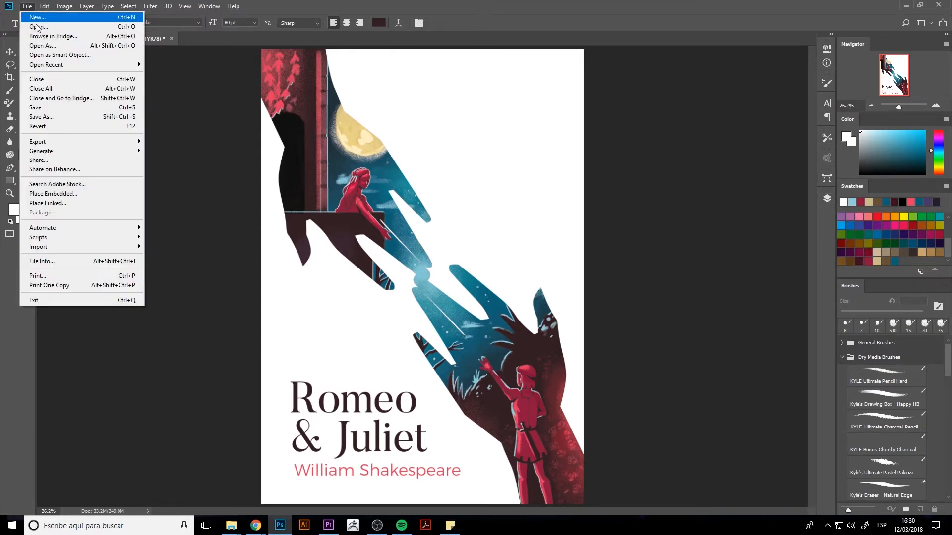
pyautogui.click(31, 36)
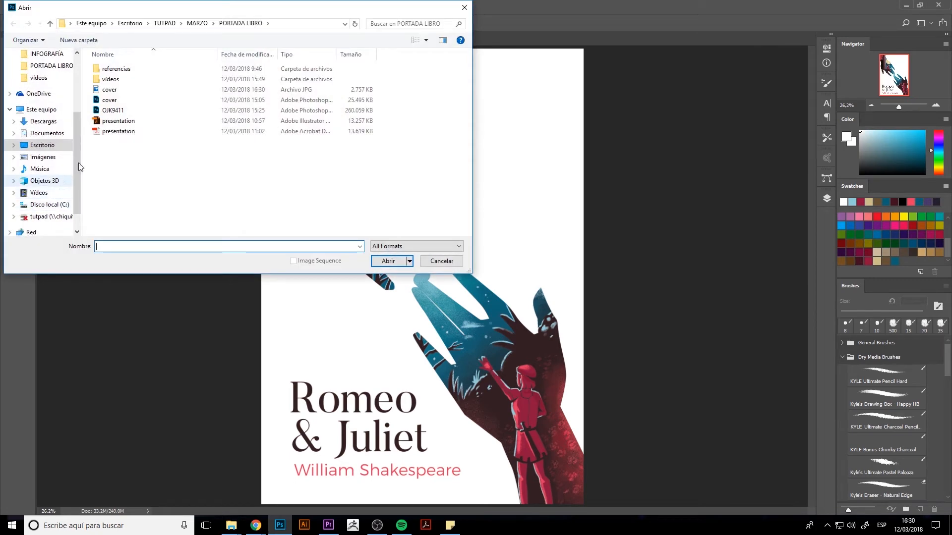
pyautogui.doubleClick(110, 100)
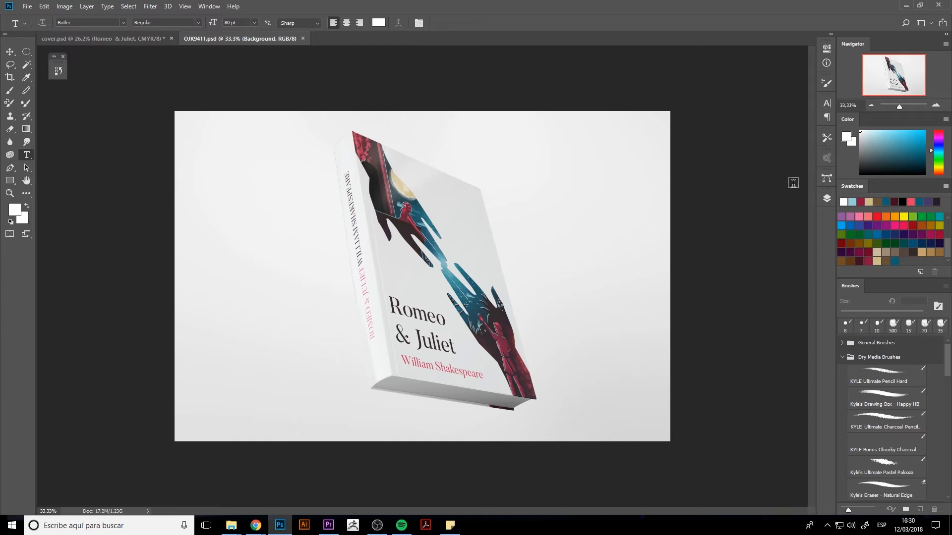
# Expand Group 1 of the mockup and open the contents of its lower "Your work" smart object, the front cover artwork
pyautogui.click(827, 198)
pyautogui.click(739, 255)
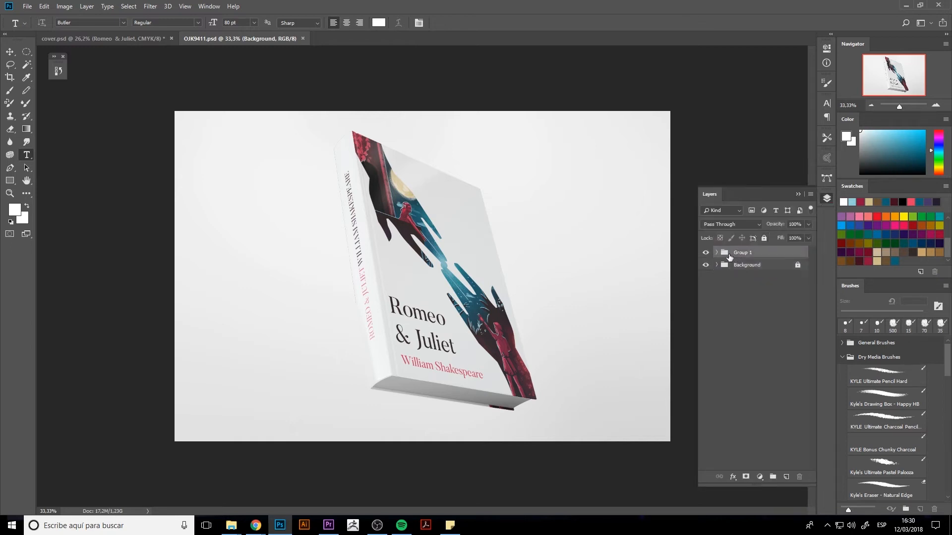
pyautogui.click(716, 254)
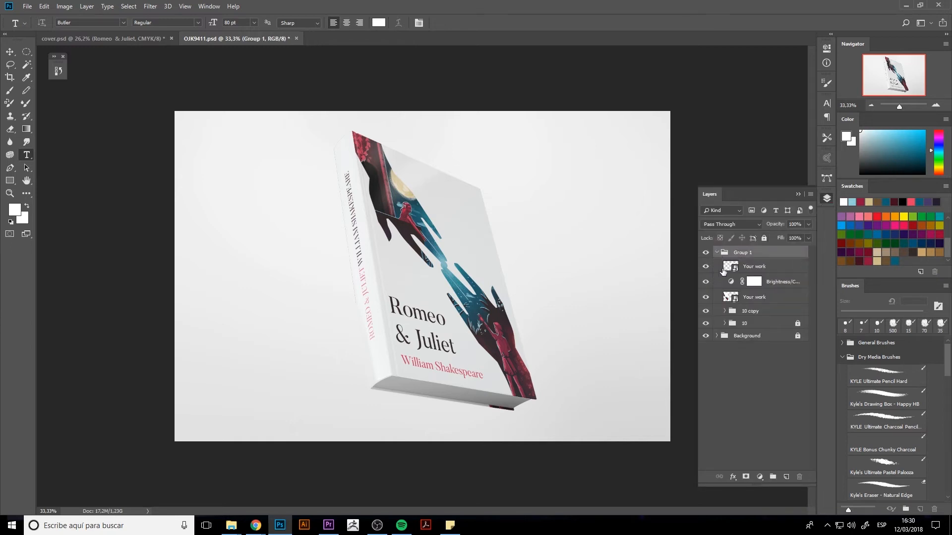
pyautogui.doubleClick(734, 297)
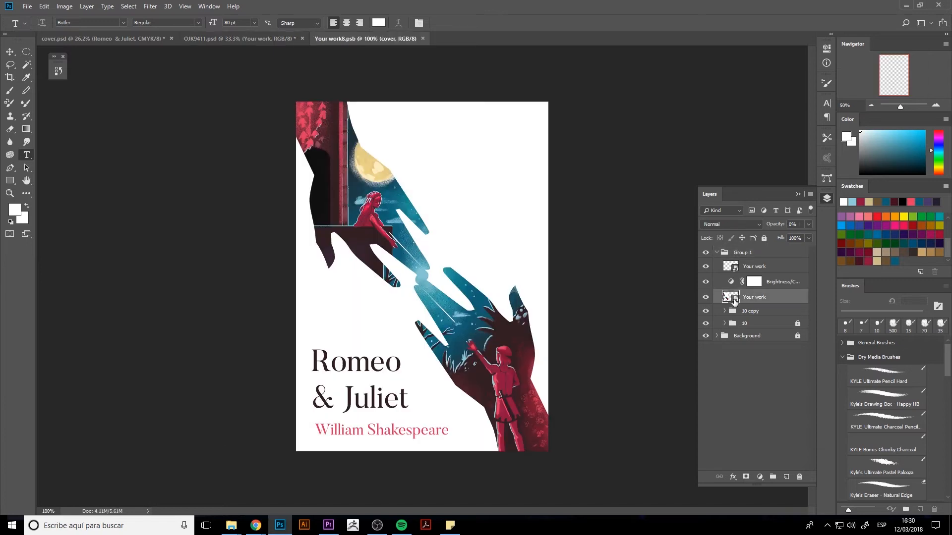
# Replace the old cover layer with the exported cover JPG, placed as embedded and scaled to about 41% so it spans the canvas width
pyautogui.click(800, 477)
pyautogui.click(786, 477)
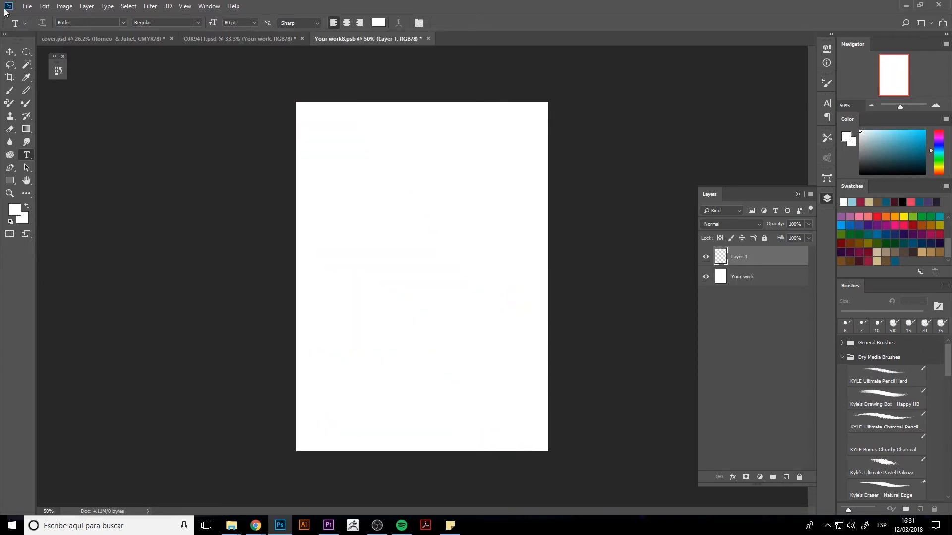
pyautogui.click(24, 7)
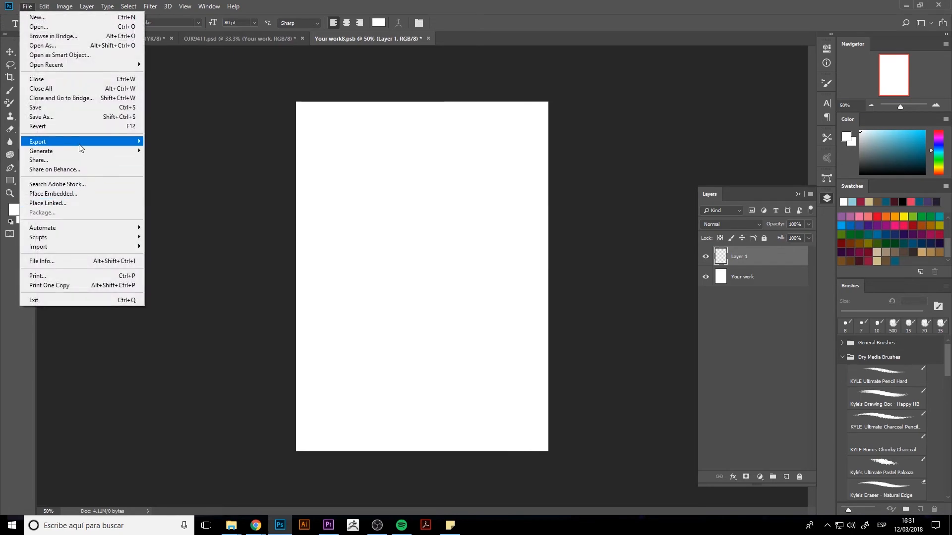
pyautogui.moveTo(79, 143)
pyautogui.click(85, 194)
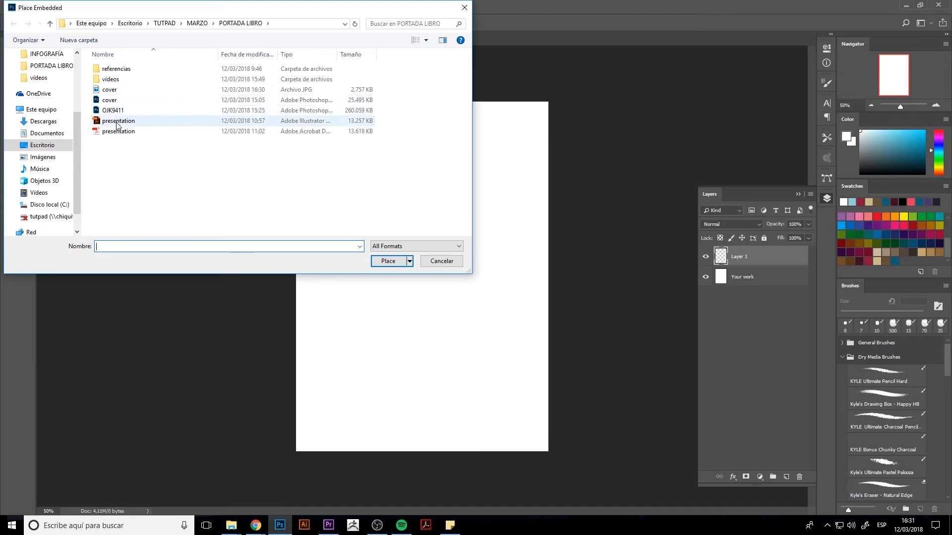
pyautogui.doubleClick(119, 93)
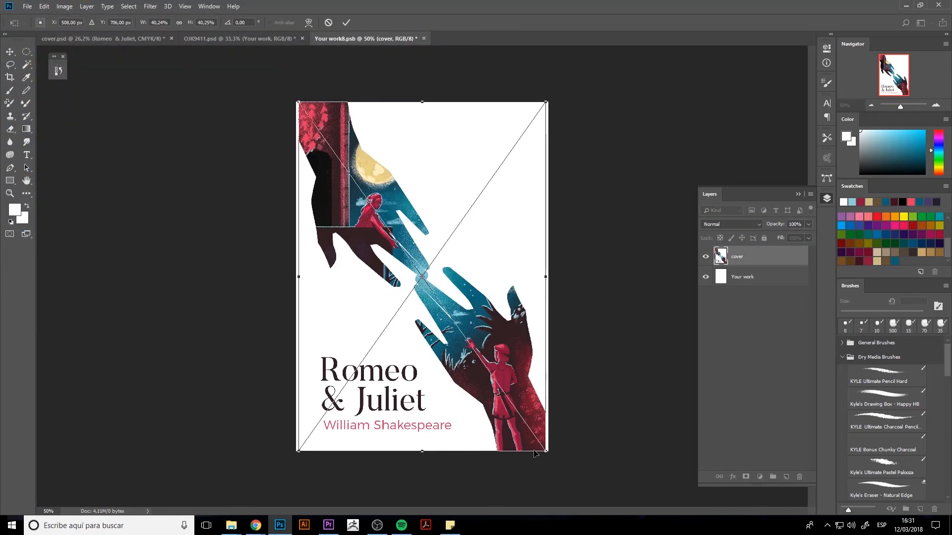
pyautogui.moveTo(546, 453); pyautogui.dragTo(548, 456)
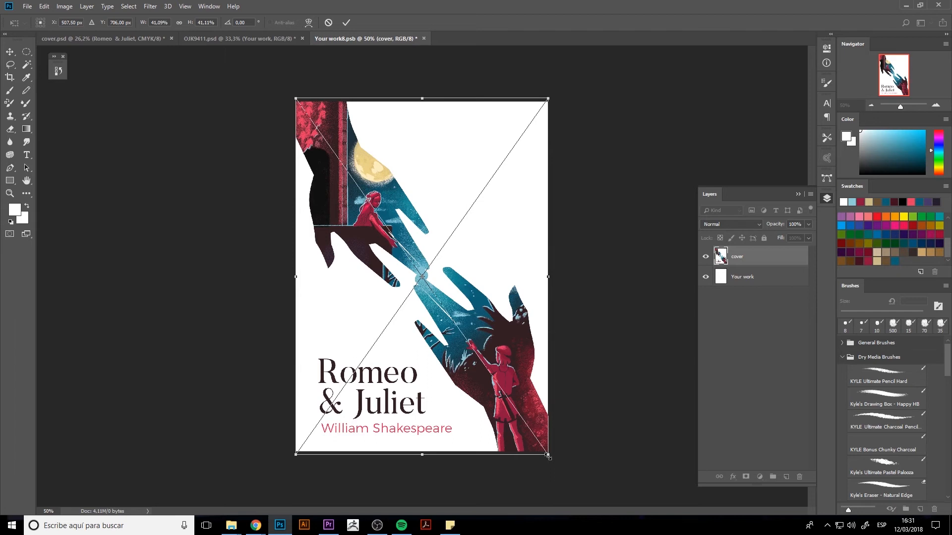
pyautogui.press('Return')
# Save the updated front cover smart object and close it to return to the book mockup
pyautogui.press('t')
pyautogui.hotkey('ctrl', 's')
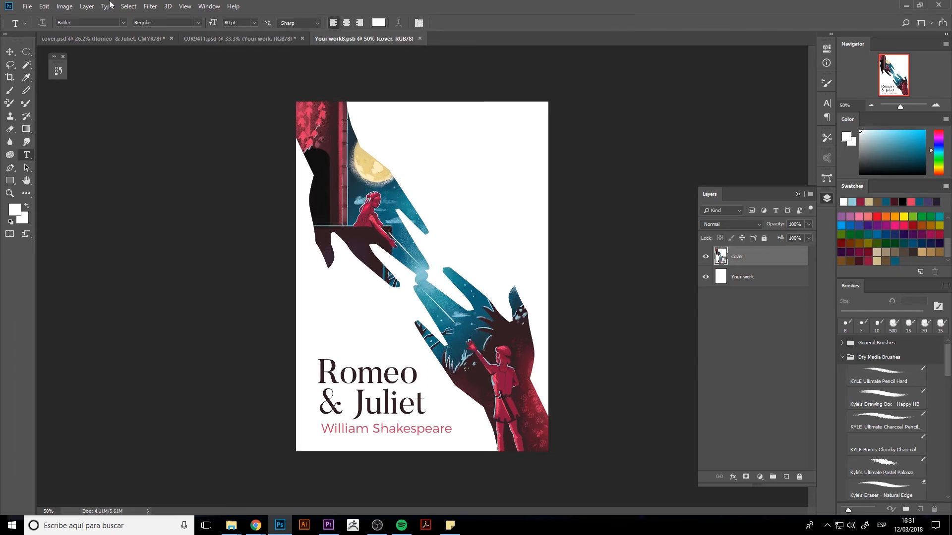
pyautogui.click(27, 6)
pyautogui.click(459, 55)
pyautogui.click(418, 38)
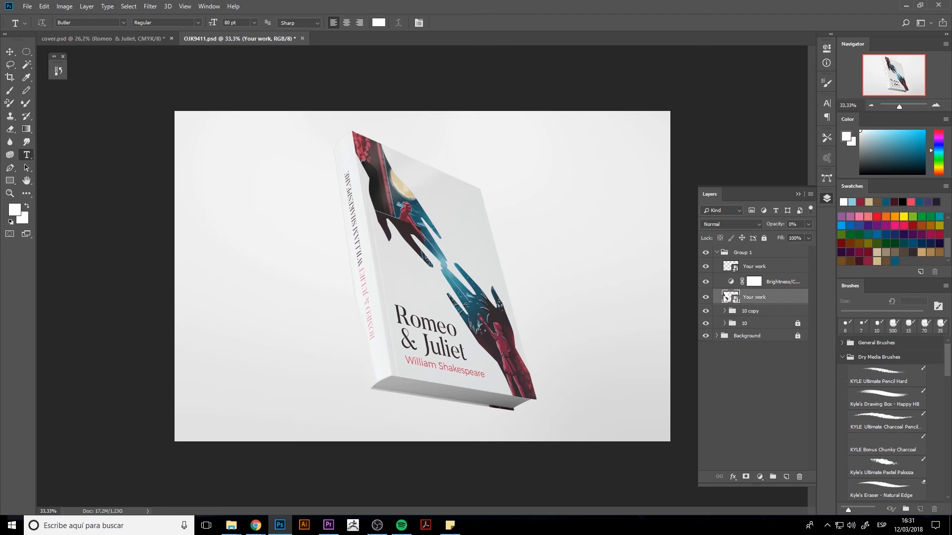
# Fit the whole book mockup to the screen and collapse the layer list to examine the updated front cover
pyautogui.hotkey('alt', 'Tab')
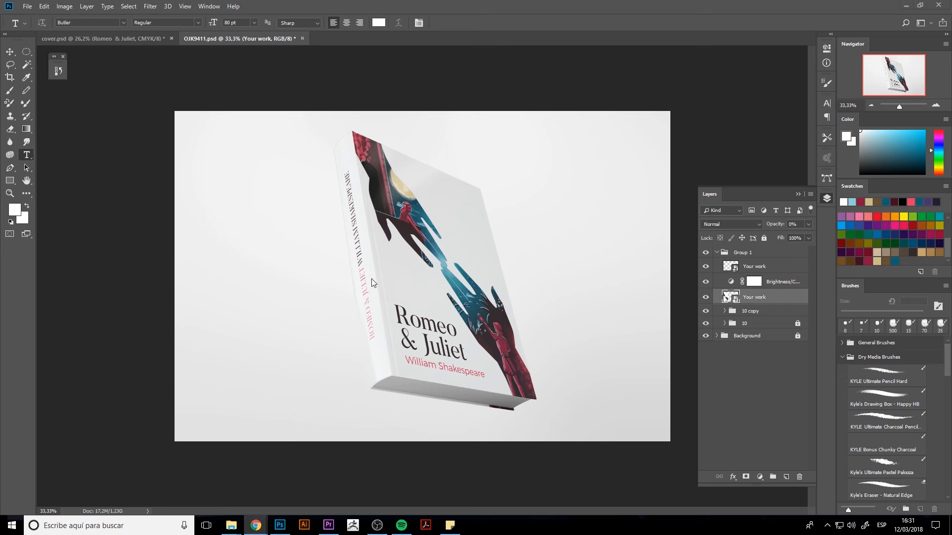
pyautogui.doubleClick(26, 183)
pyautogui.click(825, 199)
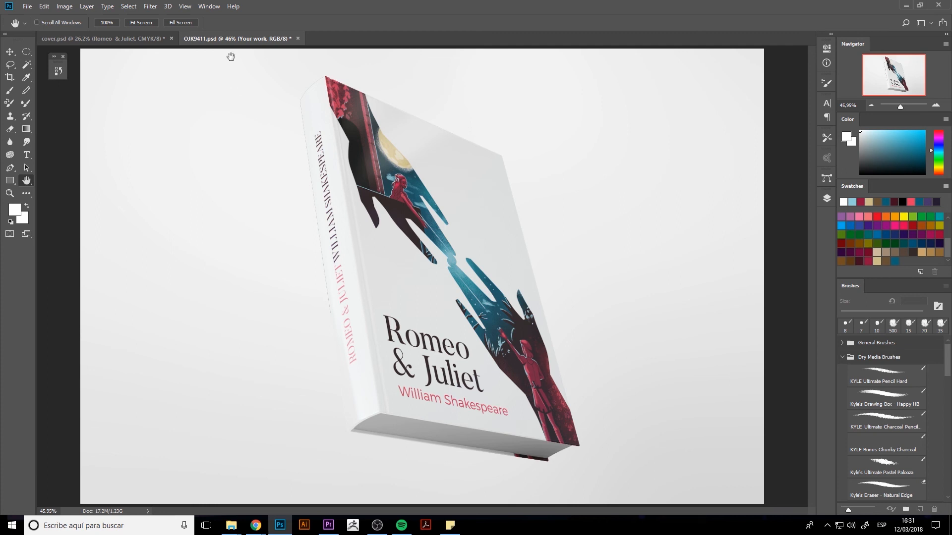
pyautogui.hotkey('alt', 'Tab')
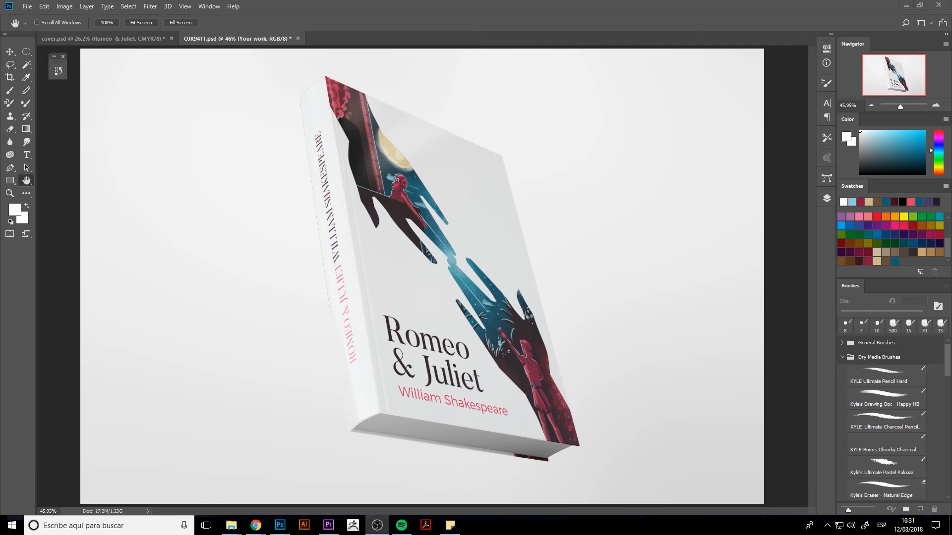